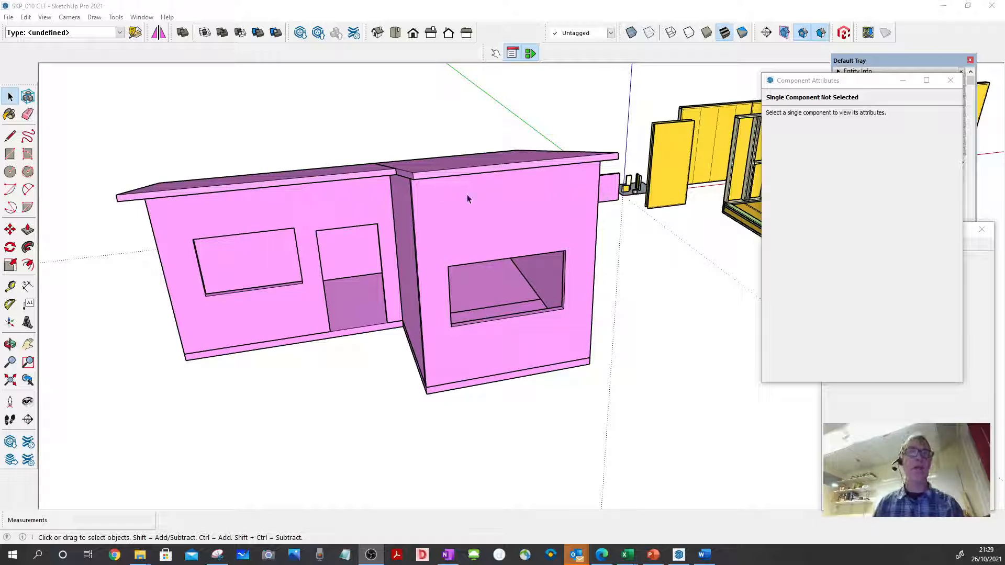
- Review the component attributes of the two floor panels on the underside of the pink CLT house
scroll(498, 215, "up", 3)
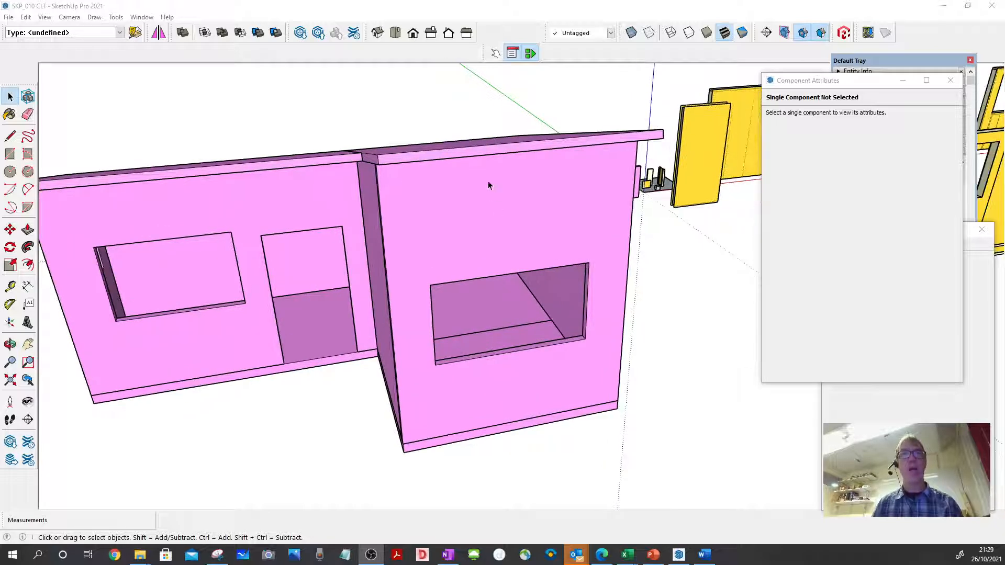
left_click(462, 113)
scroll(462, 112, "down", 5)
scroll(552, 304, "up", 2)
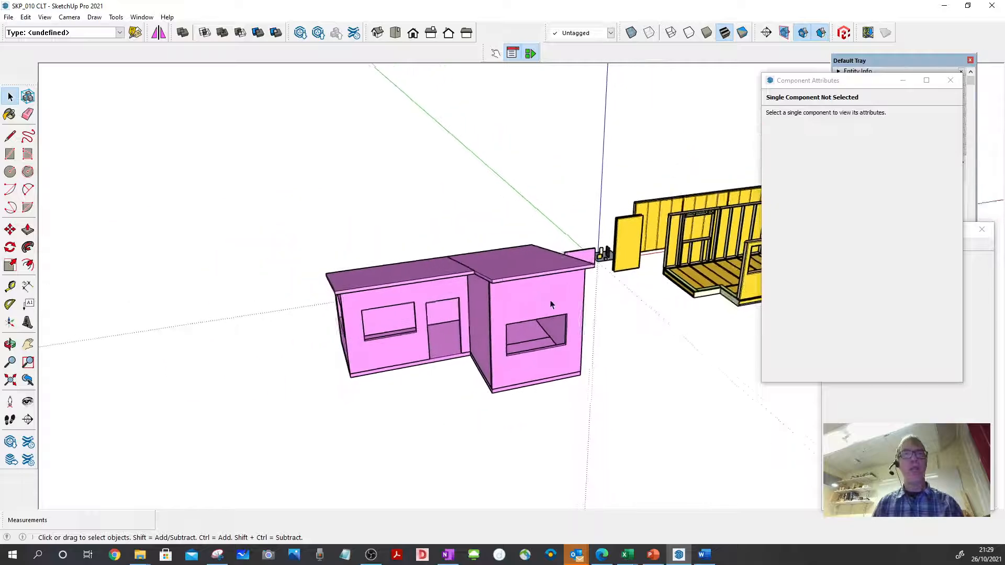
scroll(551, 305, "up", 3)
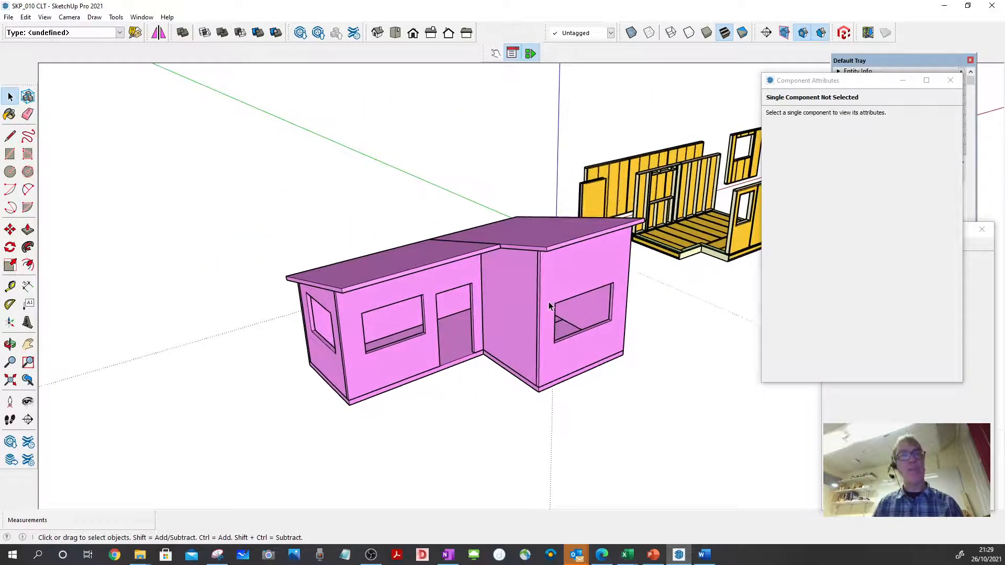
scroll(548, 302, "up", 4)
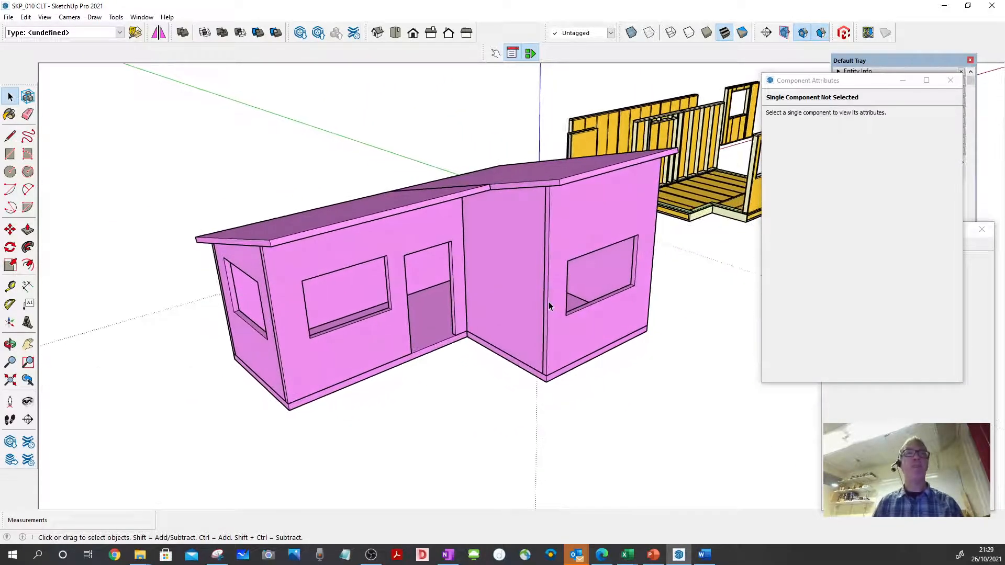
scroll(549, 302, "up", 1)
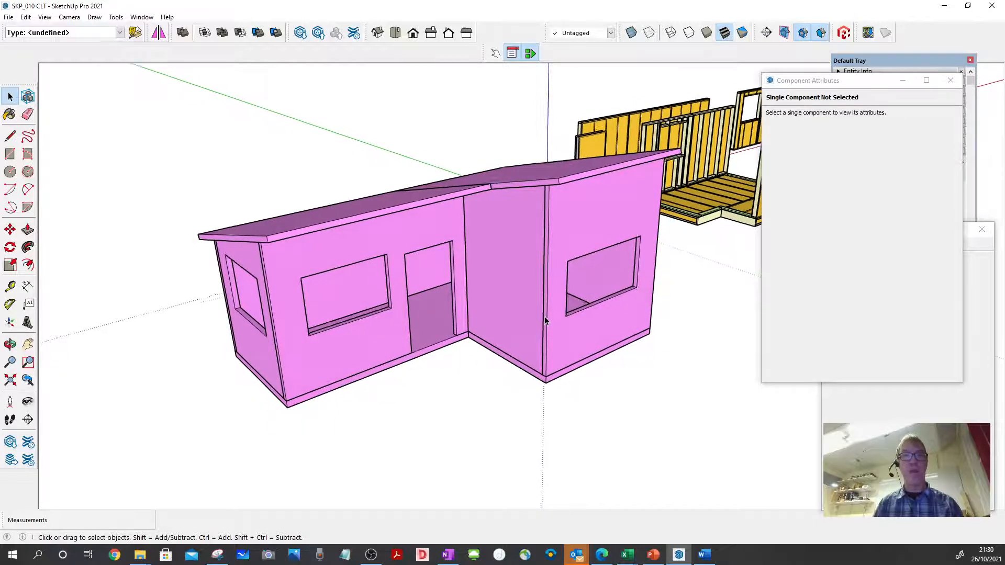
scroll(544, 317, "up", 1)
middle_click_drag(544, 321, 466, 422)
left_click(466, 422)
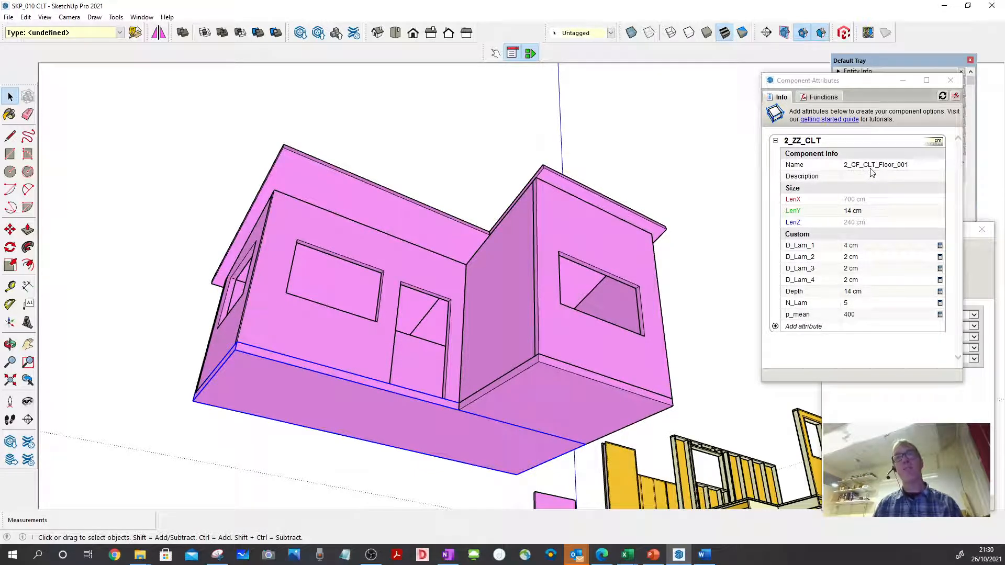
left_click(606, 393)
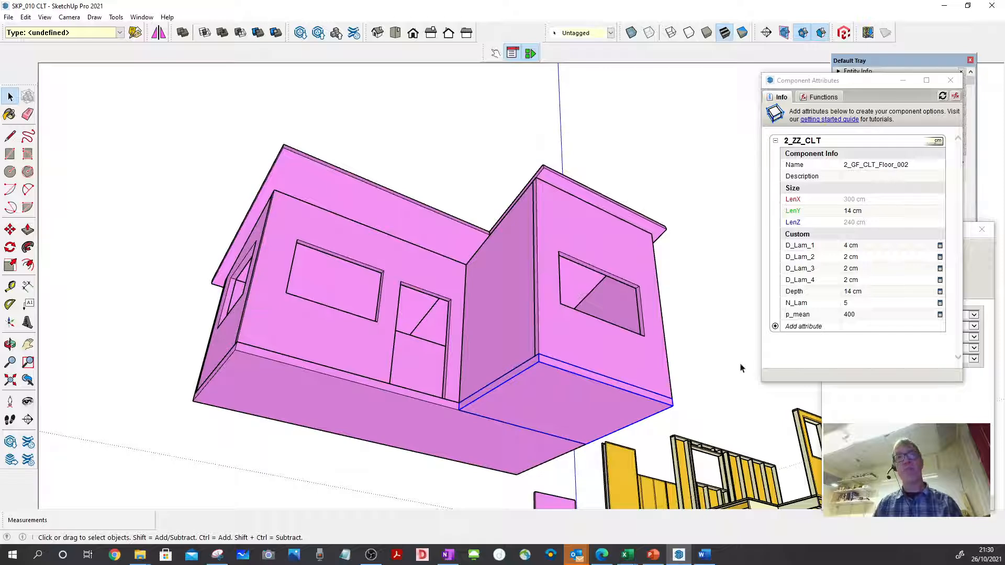
- Check the component attributes of the front and end wall panels and of both roof panels
middle_click_drag(530, 440, 410, 345)
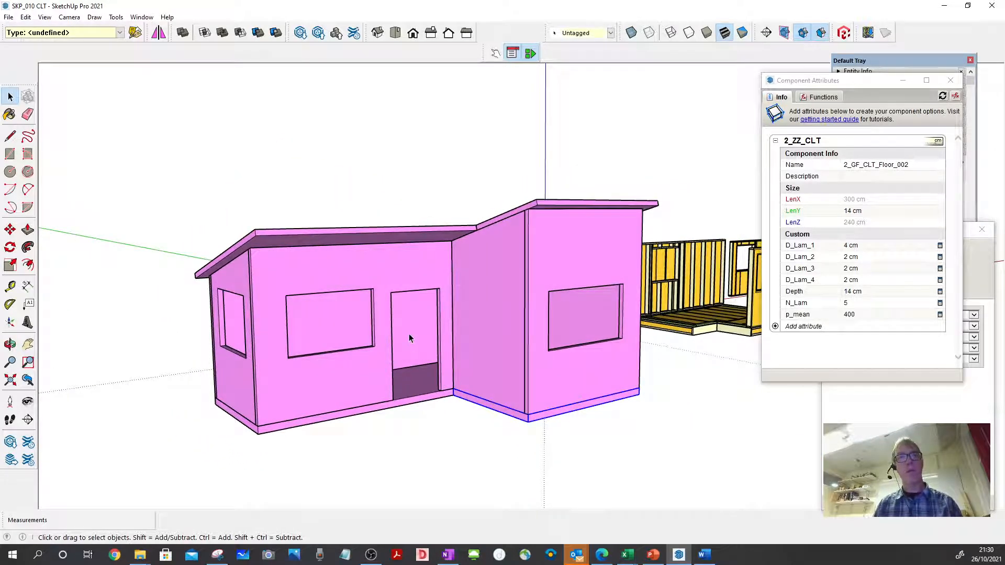
left_click(409, 338)
middle_click_drag(251, 342, 361, 298)
left_click(444, 357)
left_click(342, 350)
left_click(216, 379)
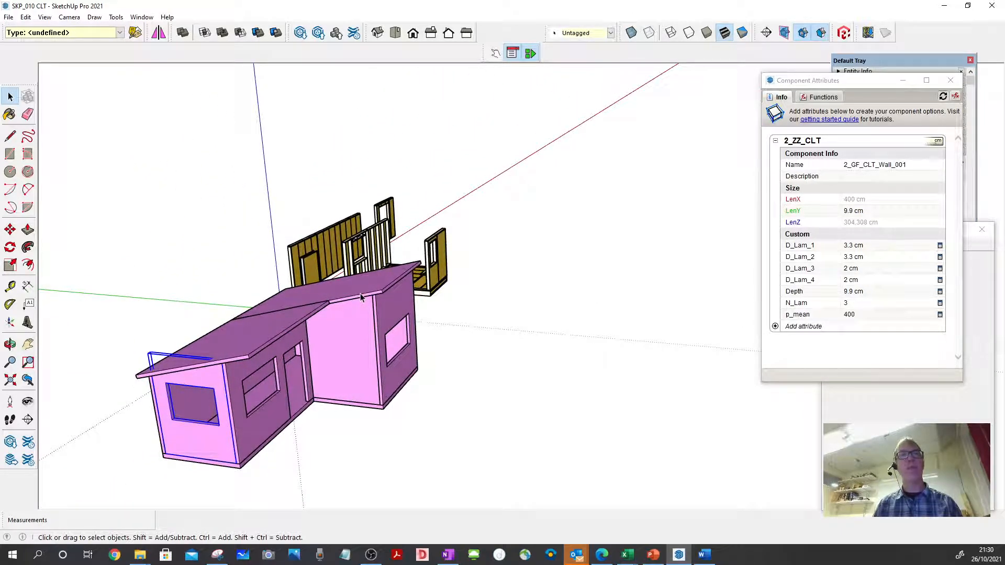
left_click(361, 297)
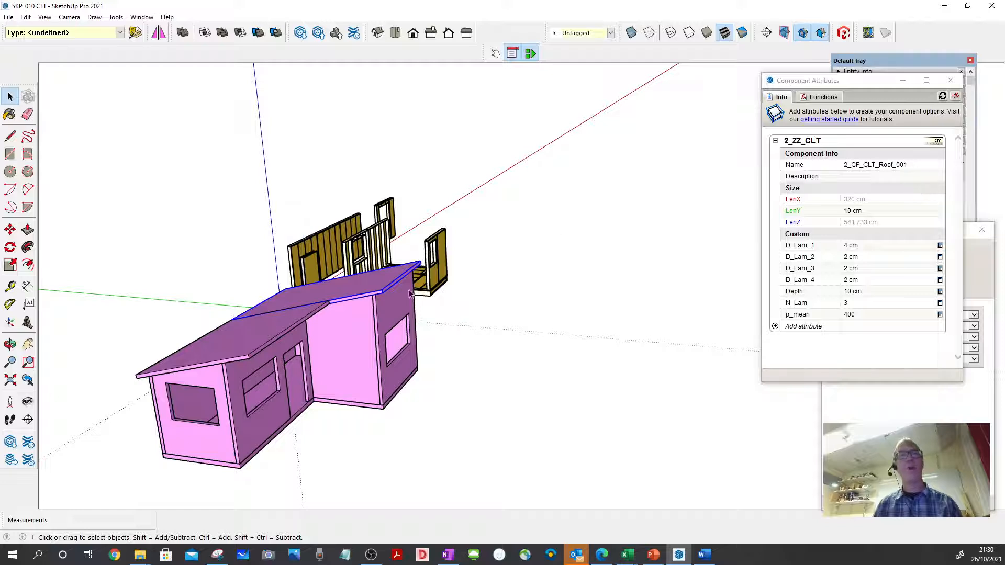
left_click(285, 329)
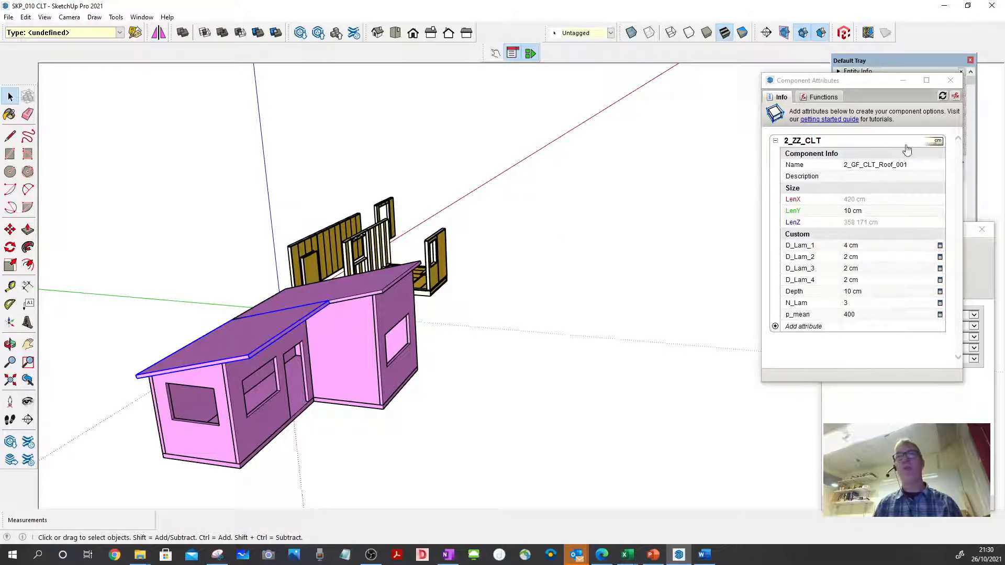
- Set the Name attribute of the windowless outer side wall of the taller wing to 2_GF_CLT_Wall_002
middle_click_drag(438, 362, 321, 341)
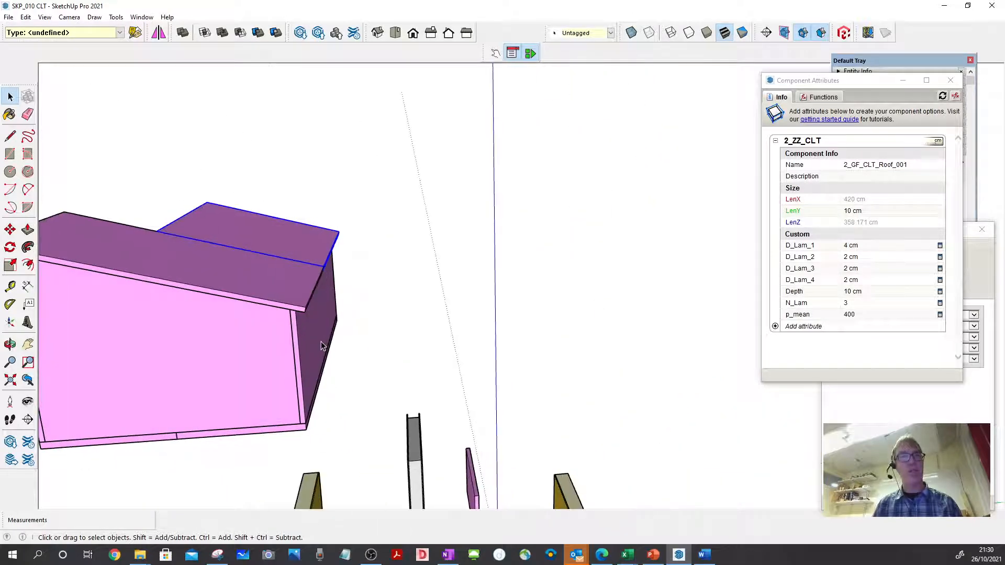
left_click(261, 343)
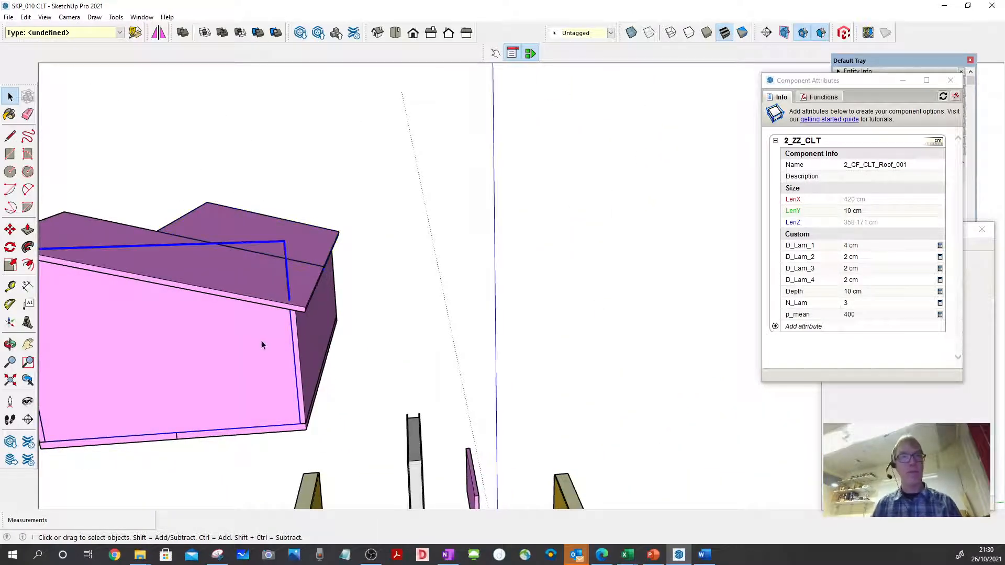
left_click(911, 165)
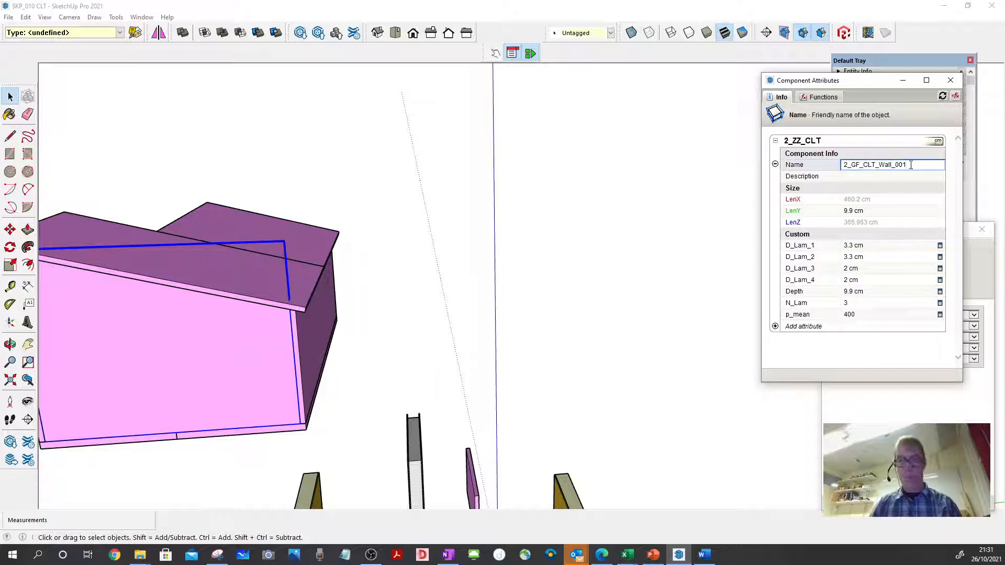
key("Return")
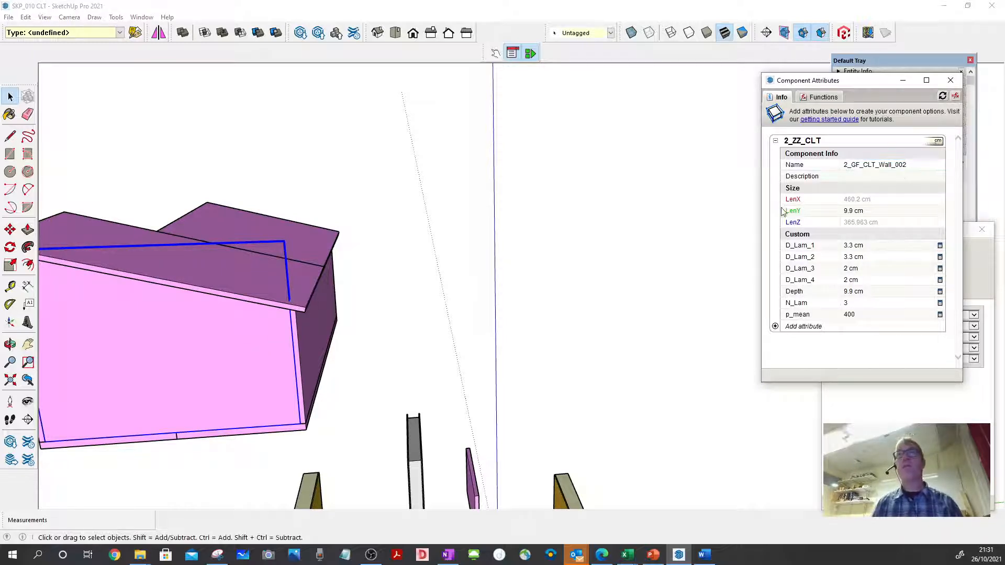
- Set the Name attribute of the taller wing's front wall with the window opening to 2_GF_CLT_Wall_003
middle_click_drag(545, 230, 195, 301)
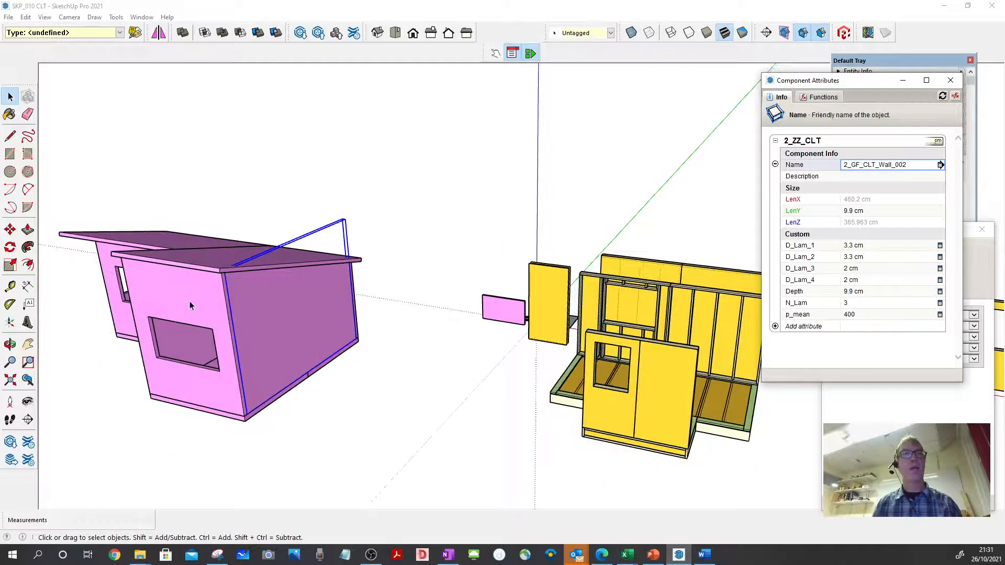
left_click(232, 301)
left_click(911, 166)
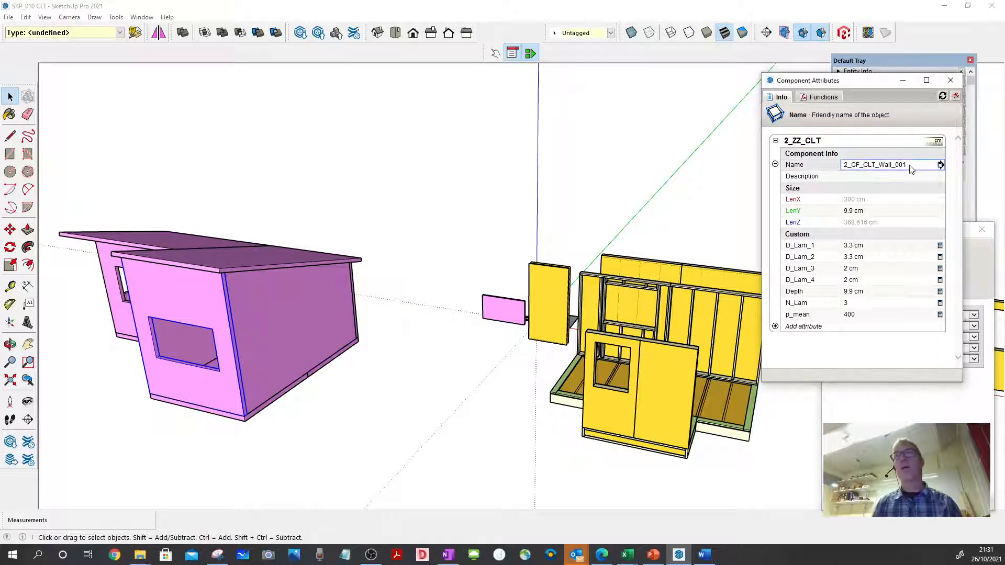
left_click(910, 165)
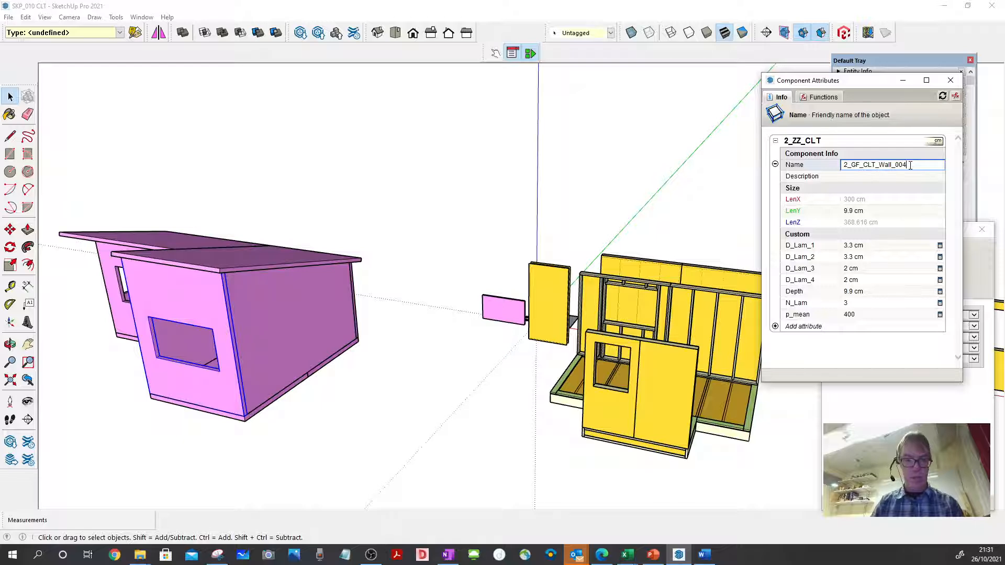
key("BackSpace")
type("3")
key("Return")
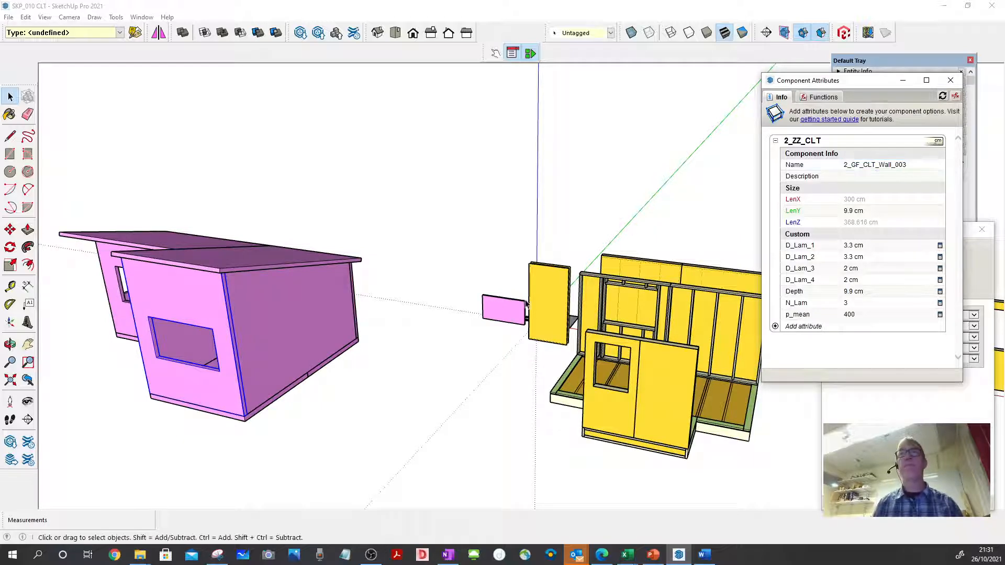
- Set the Name attribute of the projecting wing's inner side wall, next to the door, to 2_GF_CLT_Wall_004
middle_click_drag(370, 309, 225, 332)
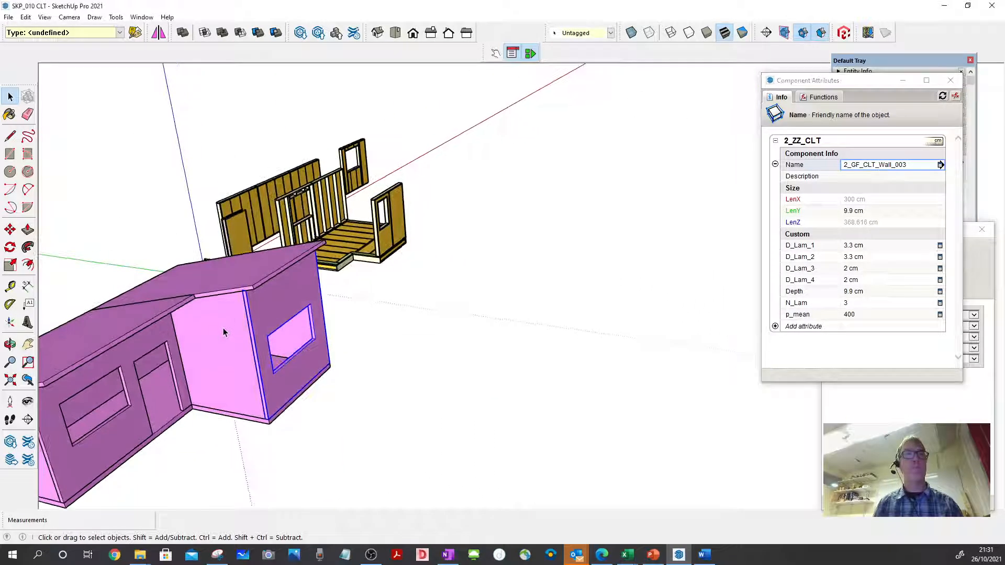
left_click(919, 167)
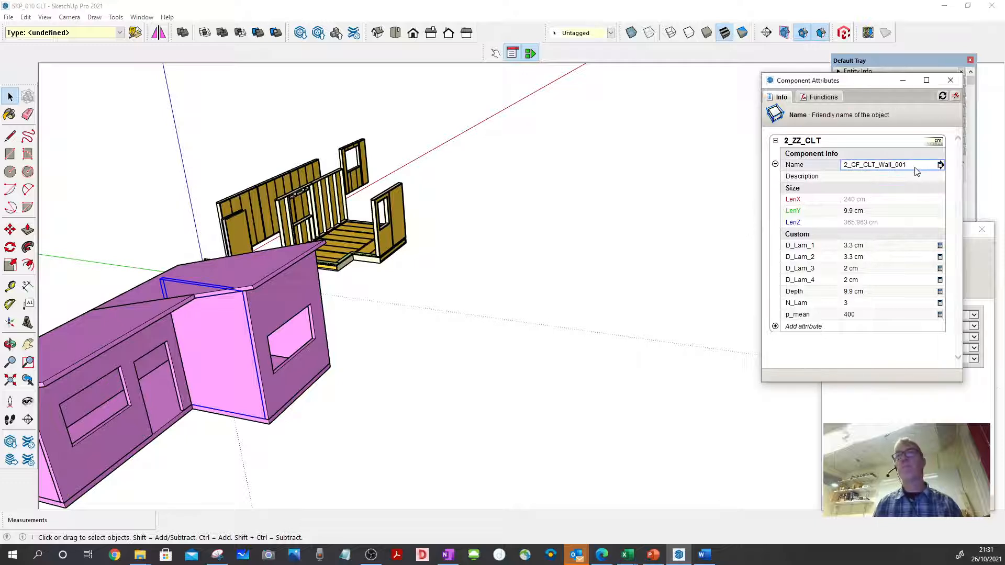
type("4")
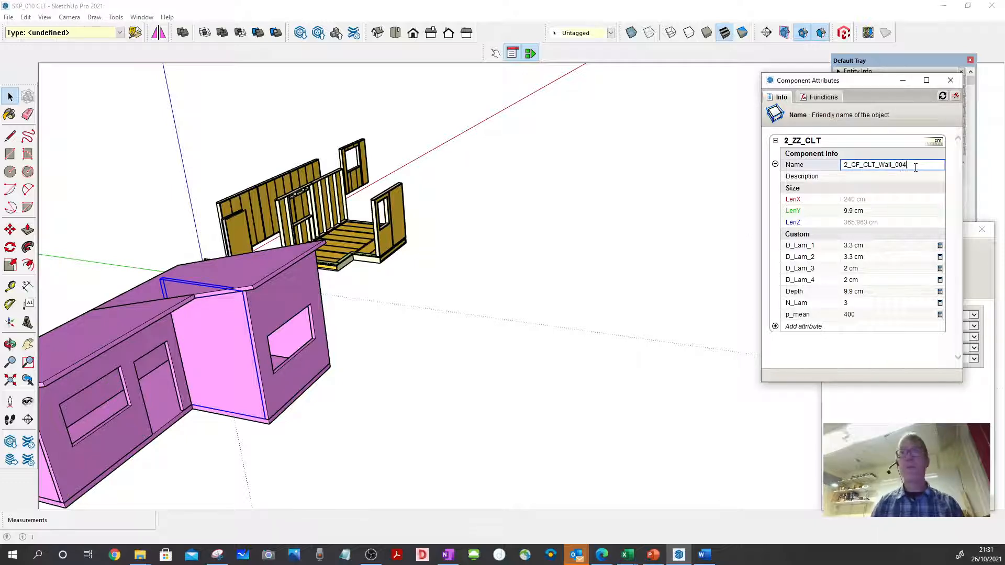
key("Return")
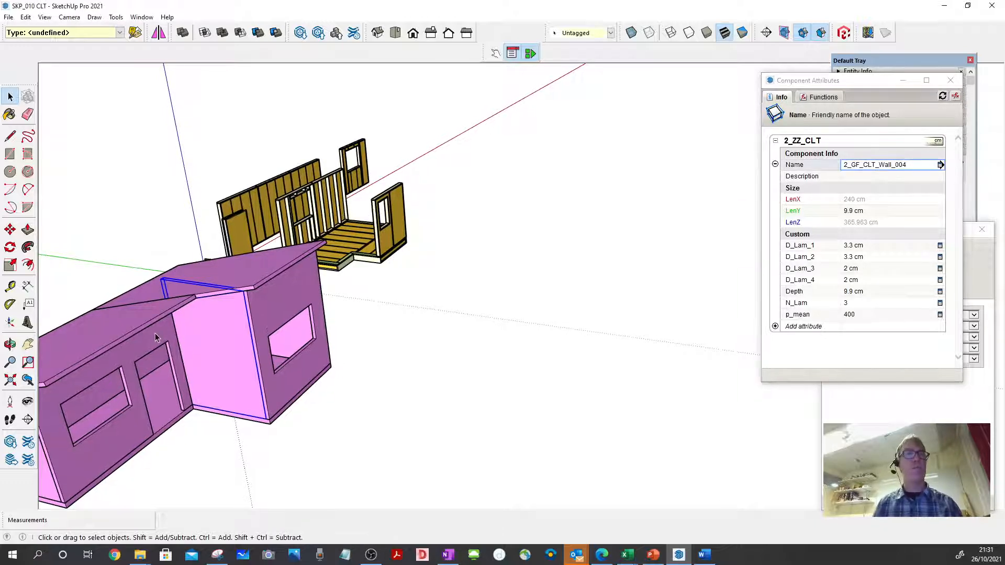
- Set the Name attribute of the front wall with the door and window openings to 2_GF_CLT_Wall_005
left_click(155, 336)
left_click(915, 166)
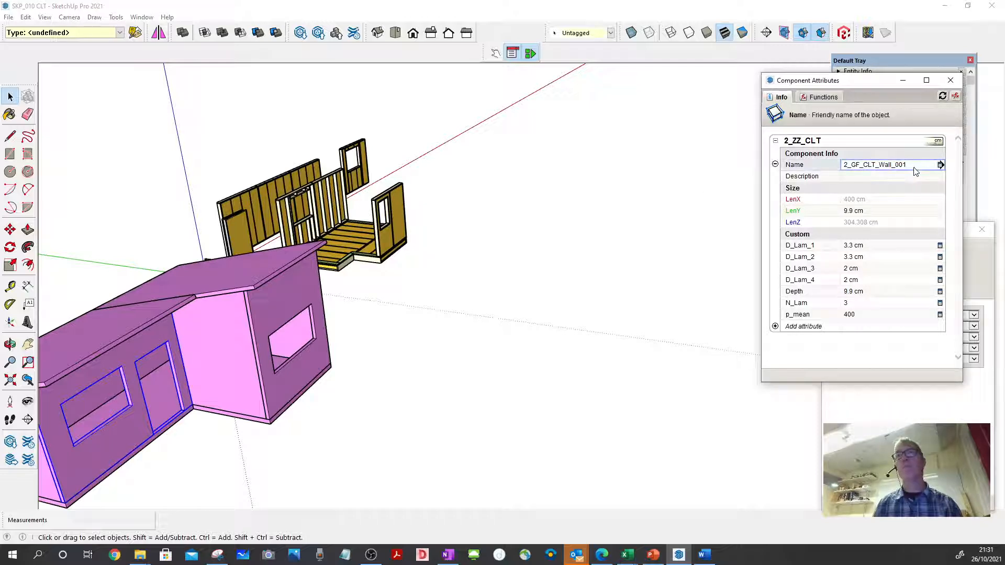
type("5")
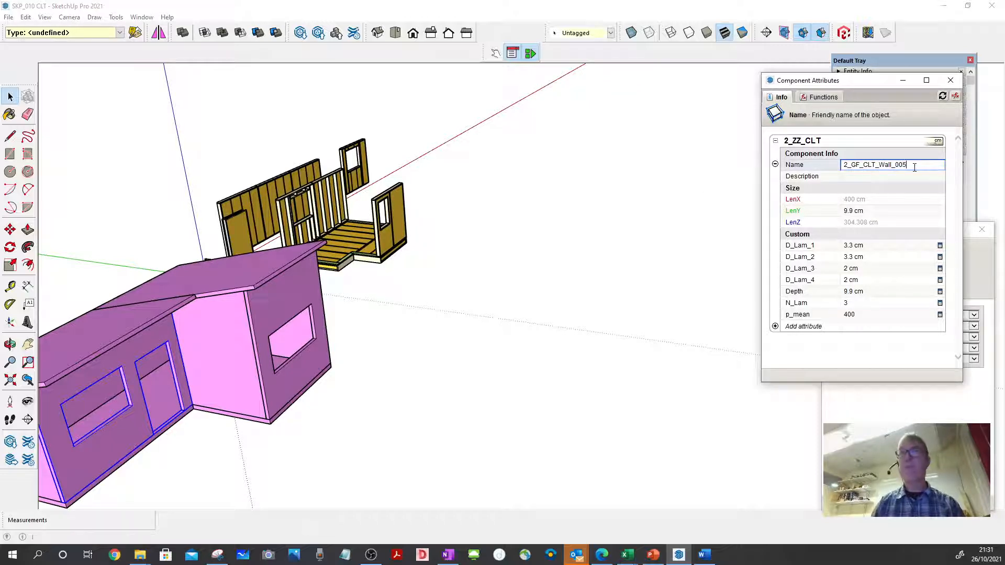
key("Return")
- Name the lower wing's end wall with the window opening 2_GF_CLT_Wall_006 and select the adjoining long rear wall
middle_click_drag(209, 314, 216, 384)
left_click(911, 166)
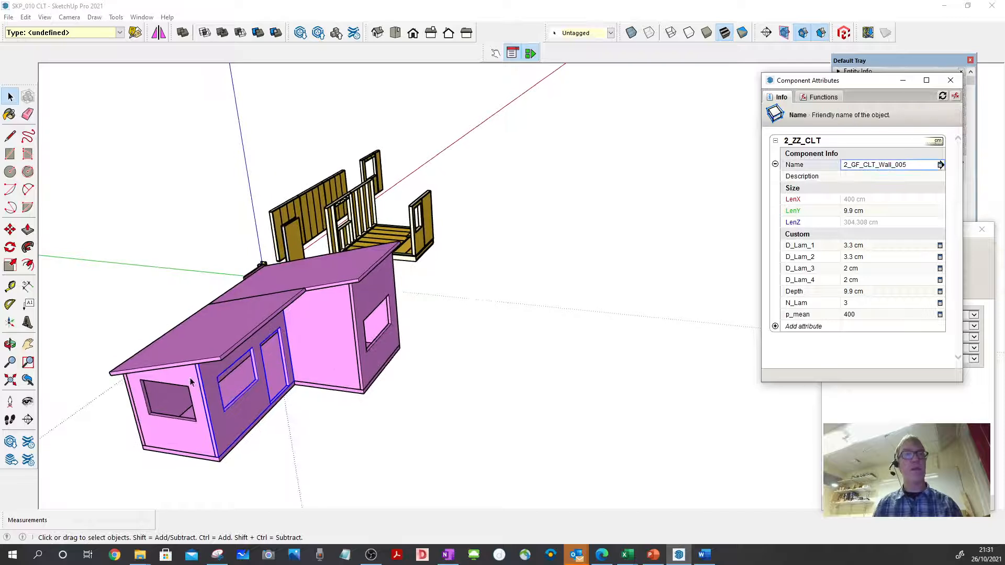
left_click(183, 432)
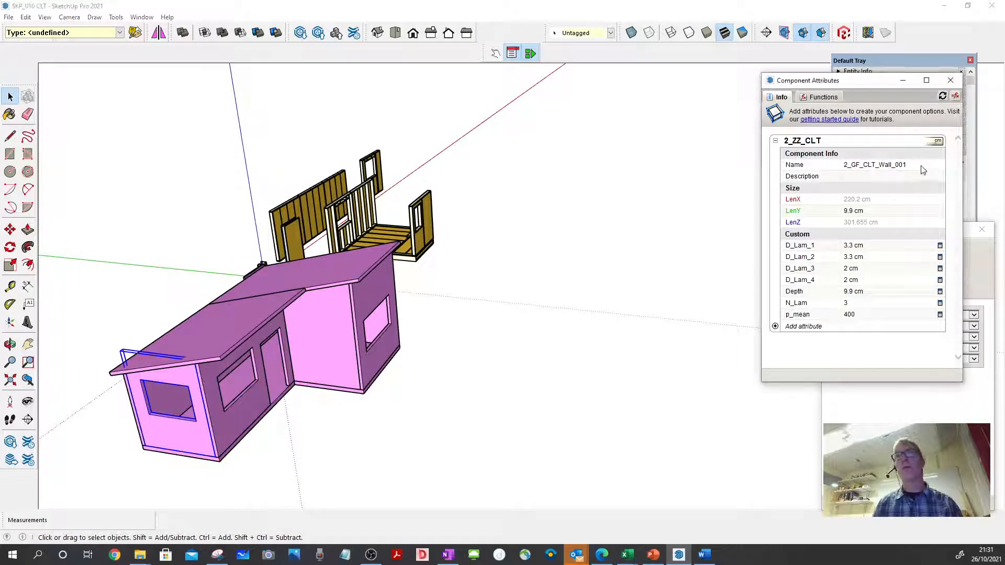
left_click(921, 166)
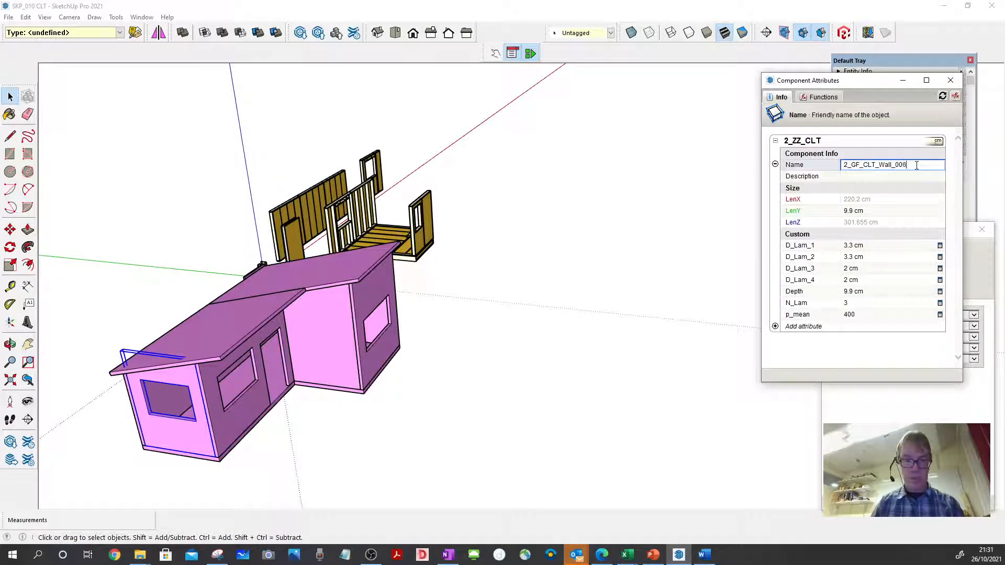
key("Return")
mouse_move(295, 358)
middle_mouse_down()
mouse_move(322, 357)
mouse_move(313, 354)
middle_mouse_up()
left_click(181, 434)
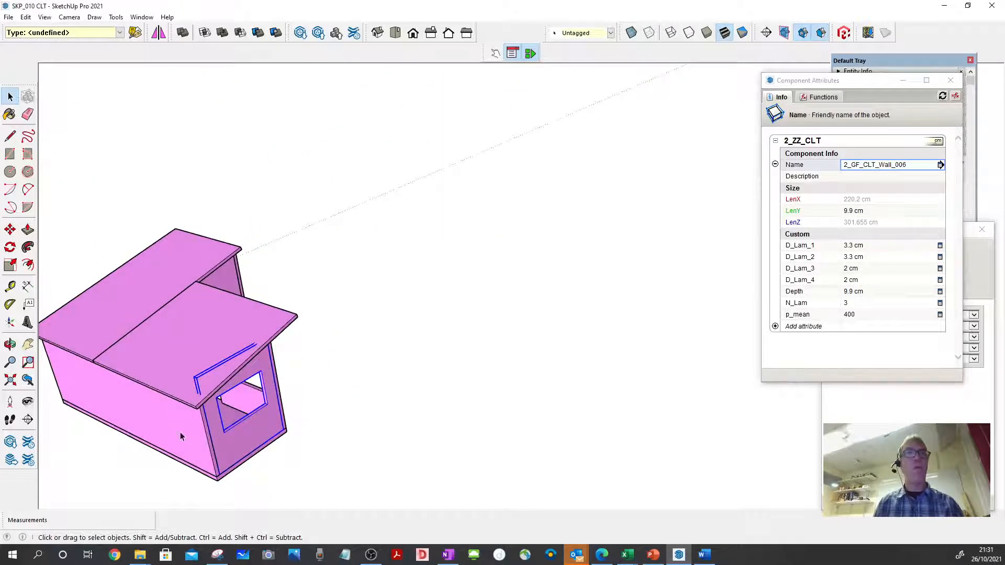
- Check the taller wing's roof panel name and set the lower wing's roof panel name to 2_GF_CLT_Roof_002
middle_click_drag(224, 450, 366, 386)
left_click(365, 386)
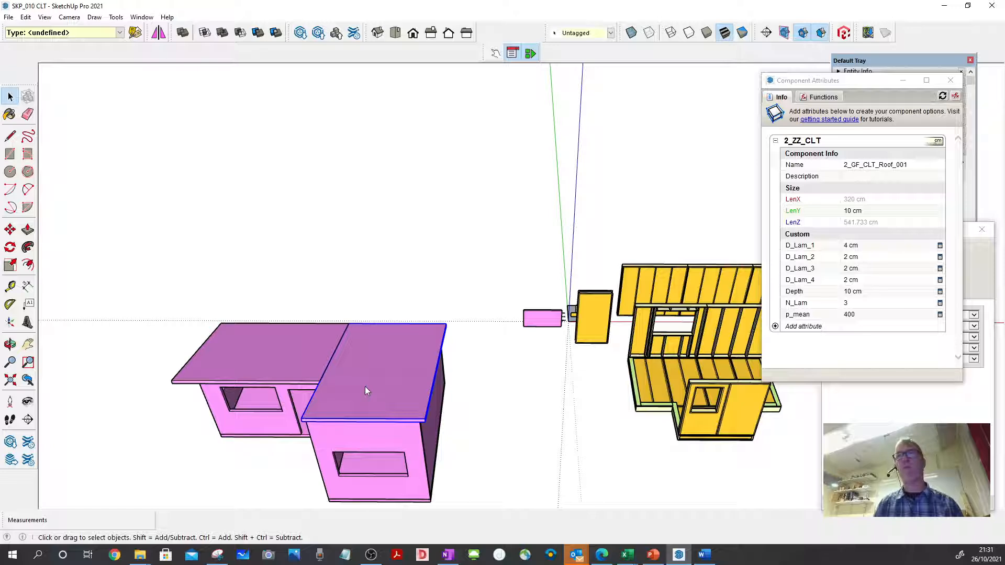
left_click(290, 357)
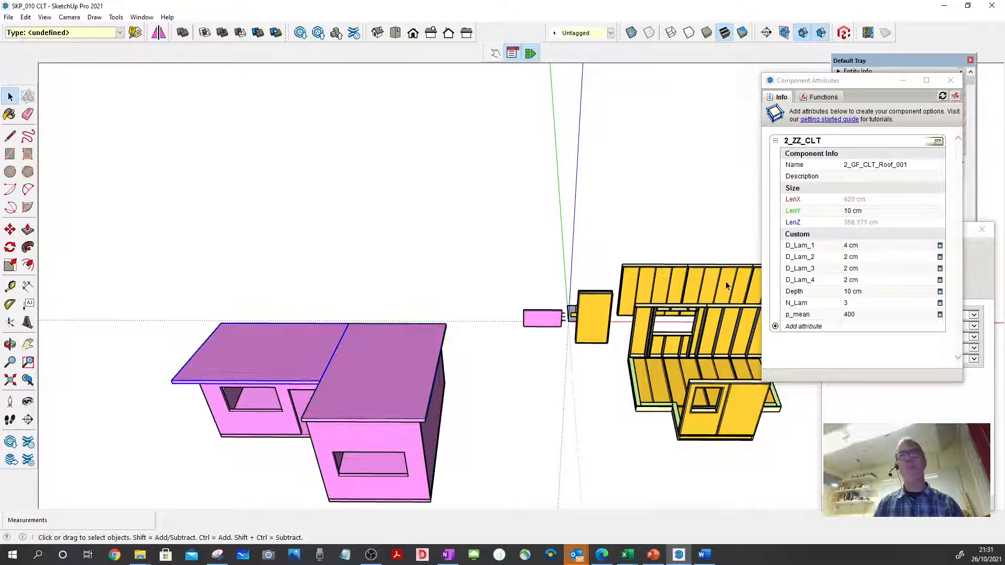
left_click(911, 166)
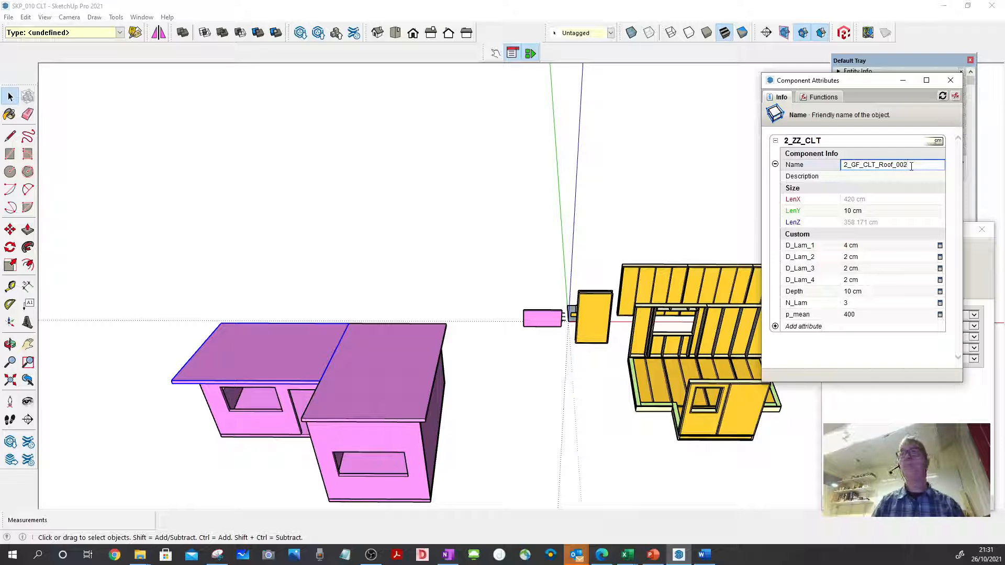
key("Return")
- Clear the selection and move the Component Attributes window away from the Default Tray to uncover the tags list
left_click(456, 217)
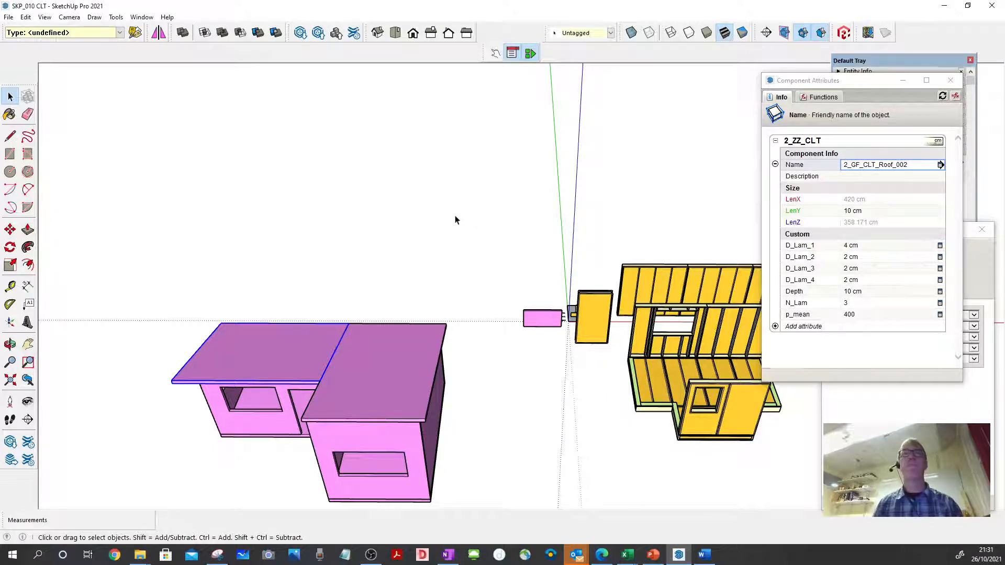
left_click(455, 217)
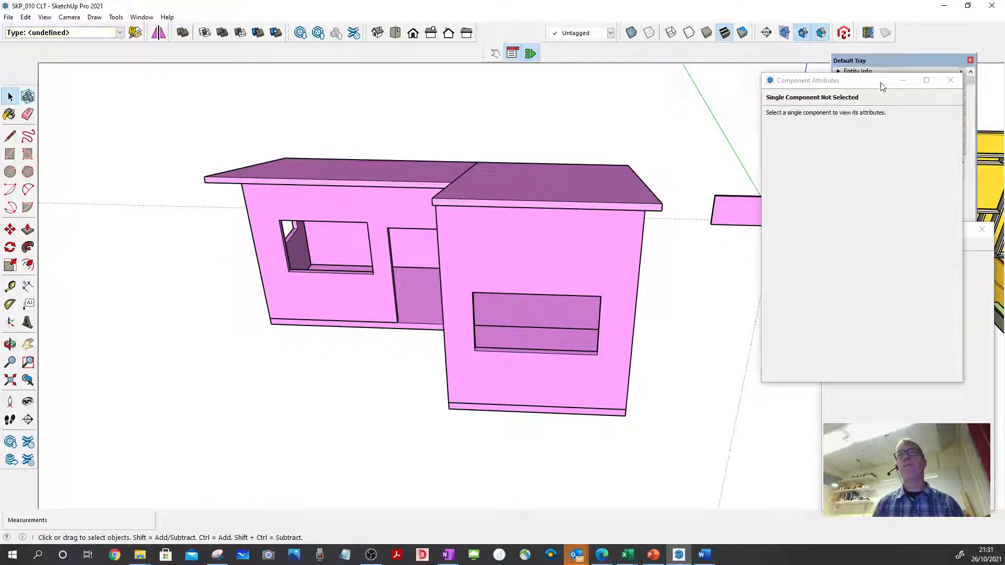
left_click_drag(882, 86, 724, 97)
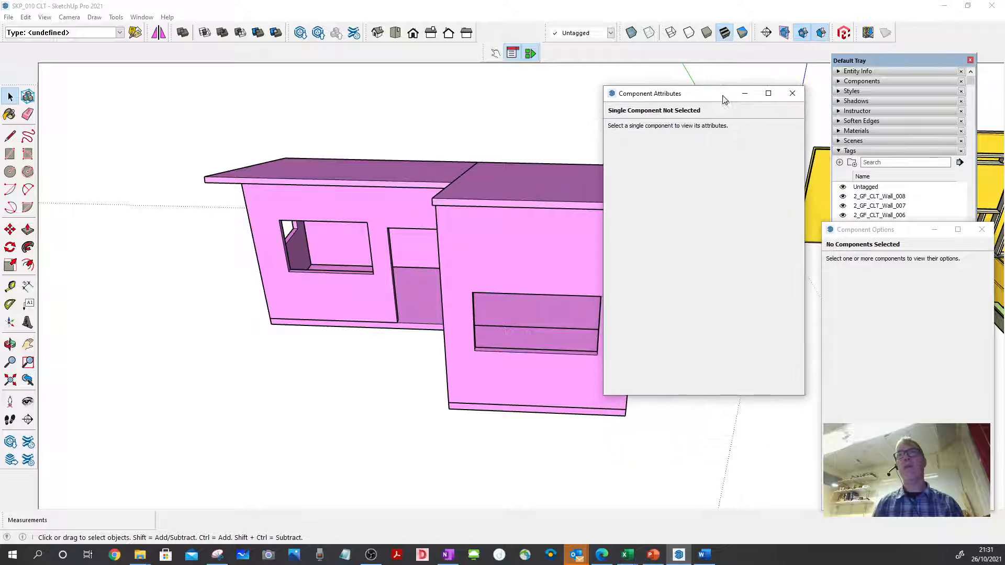
- Close the Component Options window and remove the existing CLT wall and floor tags, keeping only Untagged
left_click(982, 230)
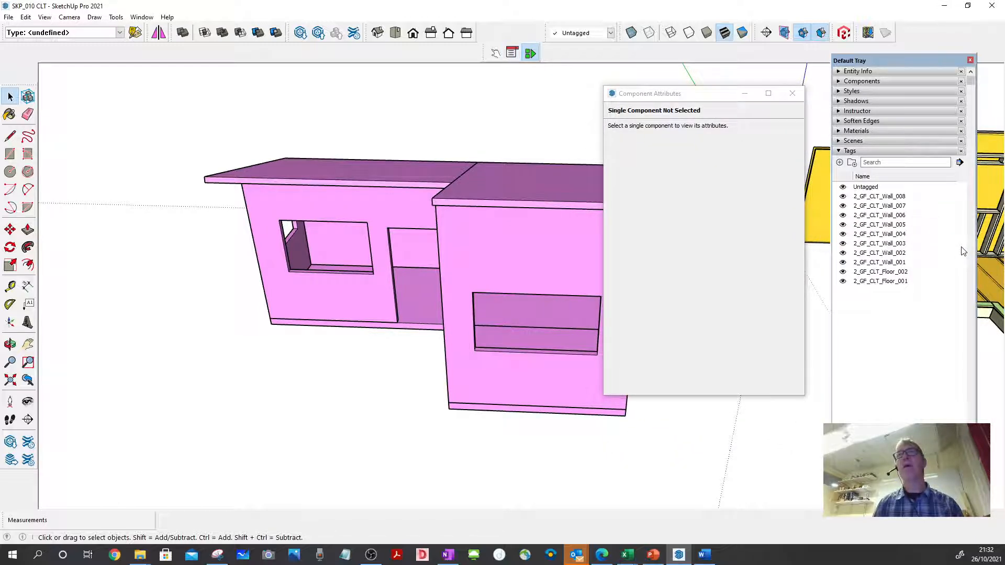
left_click(922, 297)
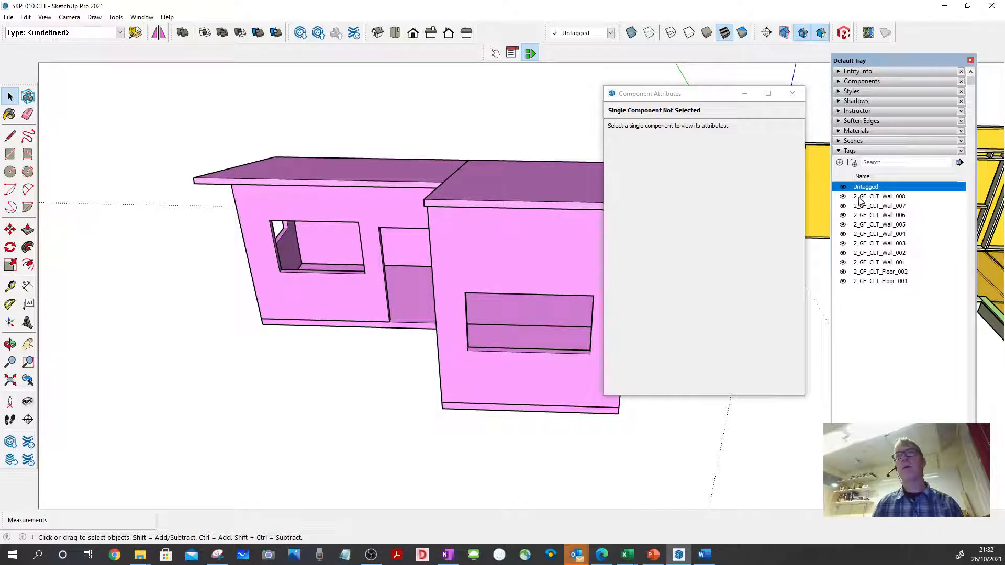
left_click(541, 243)
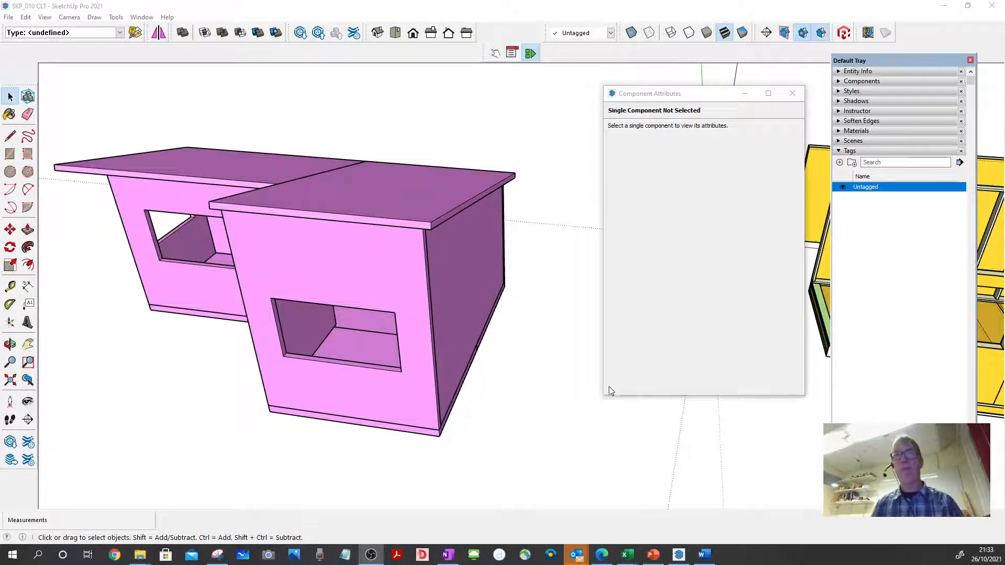
- Copy the name of the 700 cm floor panel and create a tag named 2_GF_CLT_Floor_001
middle_click_drag(529, 197, 394, 315)
left_click(393, 315)
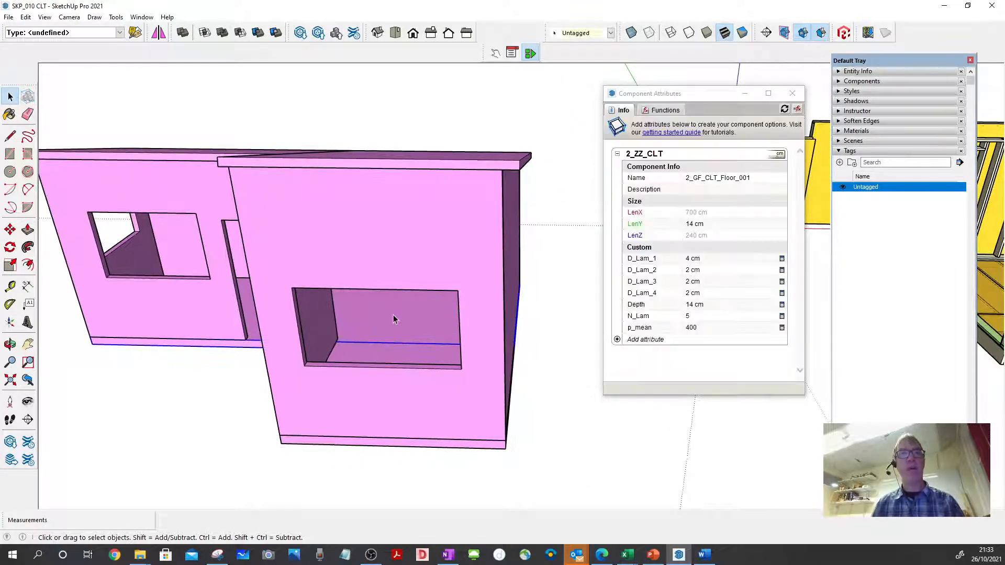
left_click(753, 179)
key("ctrl+c")
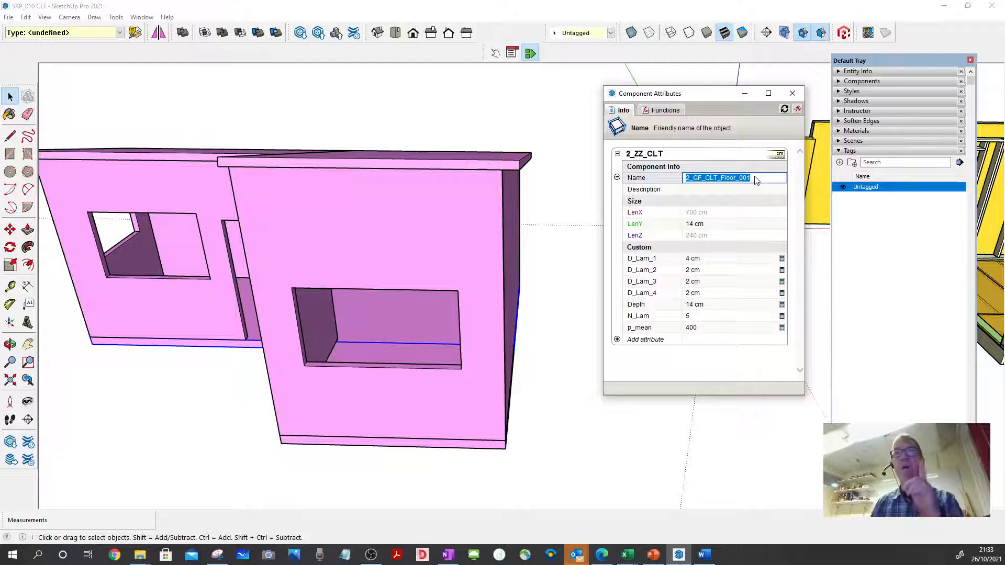
left_click(840, 163)
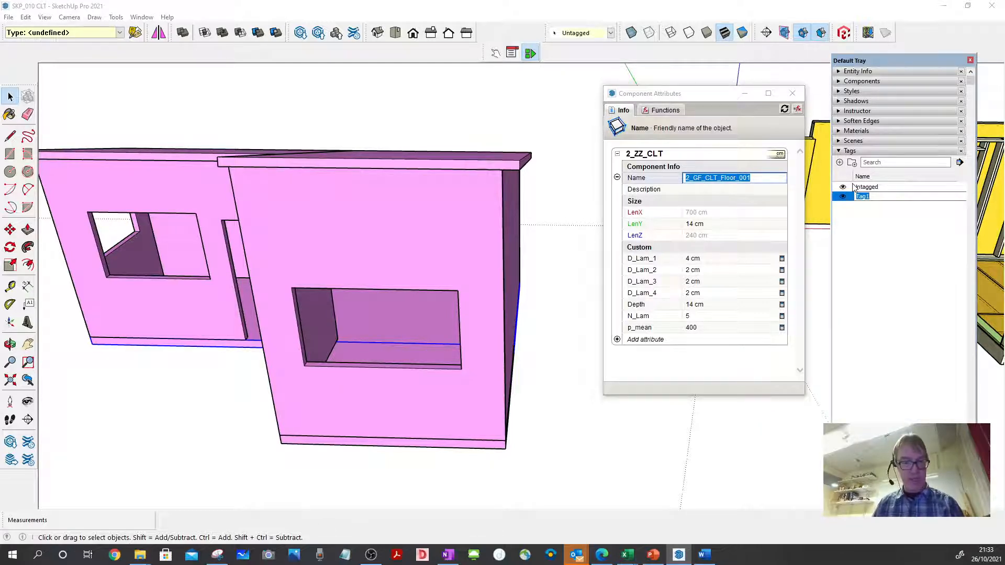
key("ctrl+v")
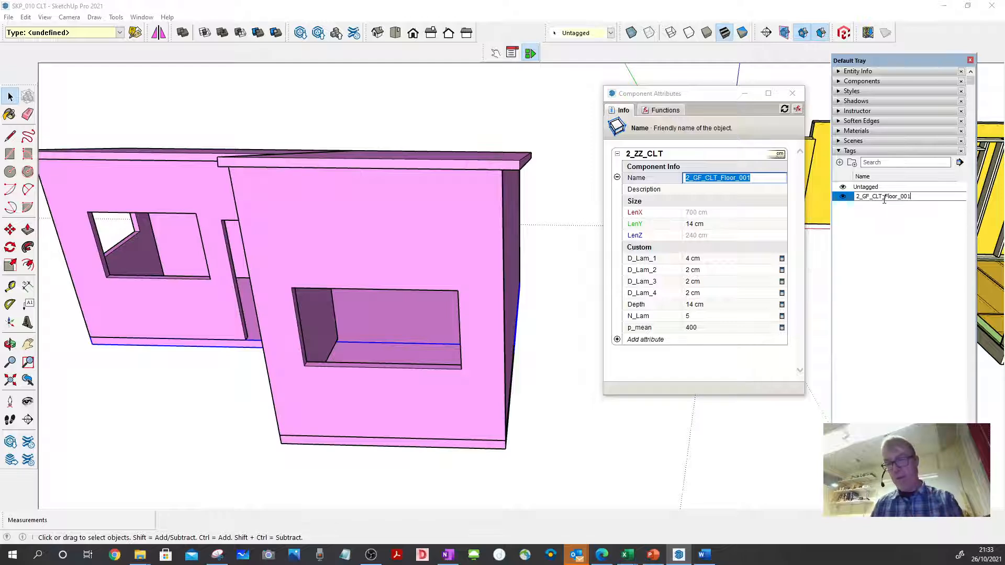
key("Return")
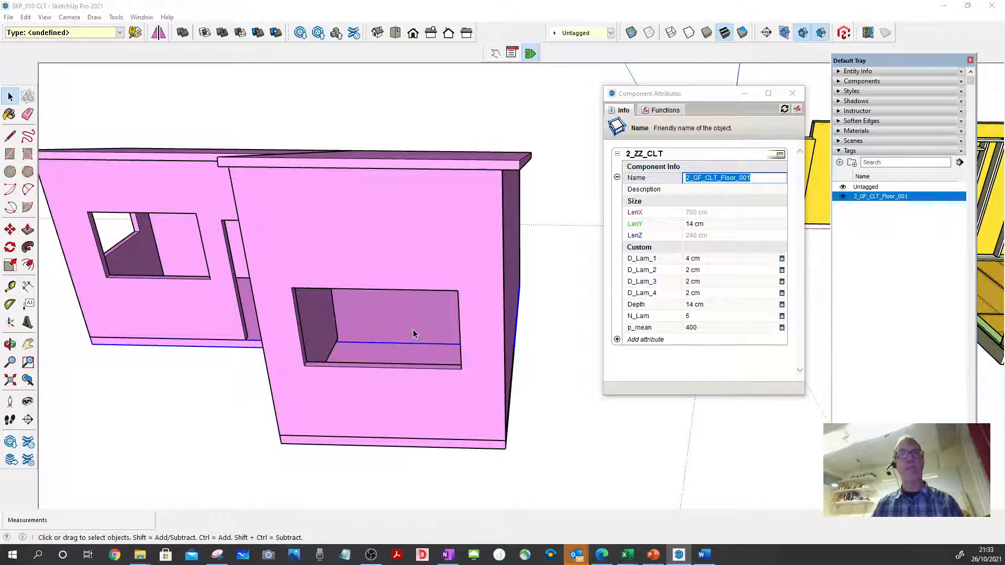
- Assign the selected floor panel to the tag 2_GF_CLT_Floor_001 and hide that tag
left_click(611, 35)
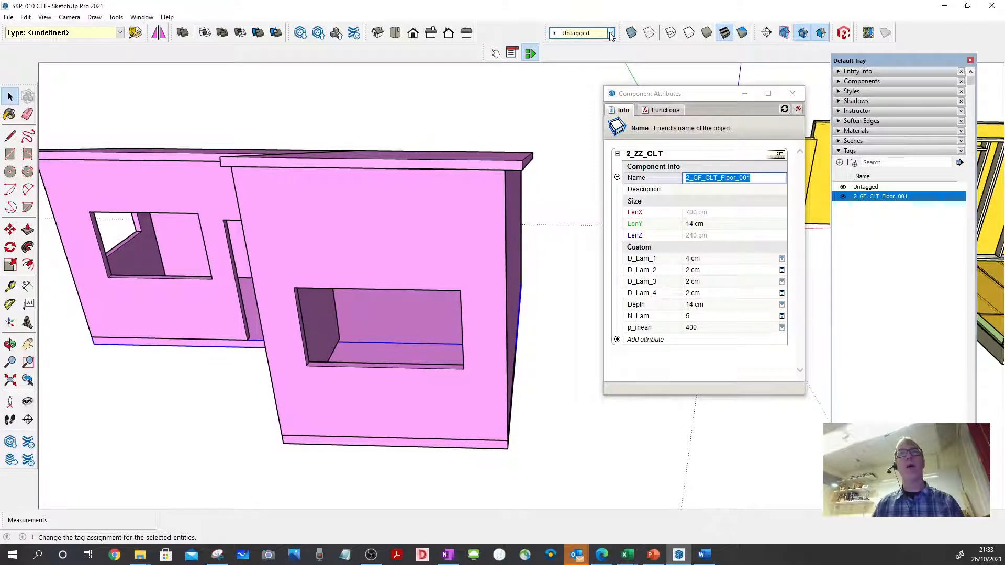
left_click(612, 35)
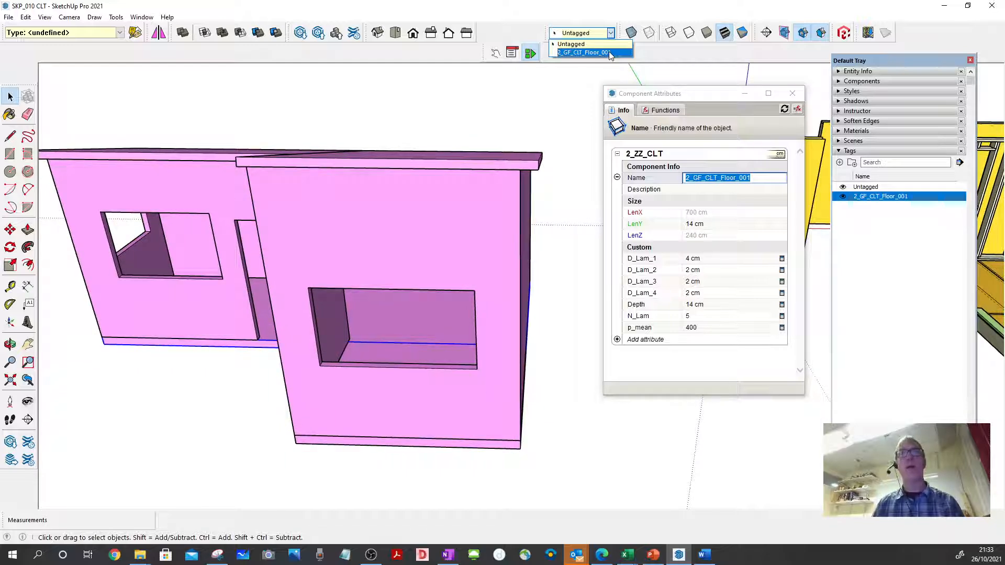
left_click(610, 53)
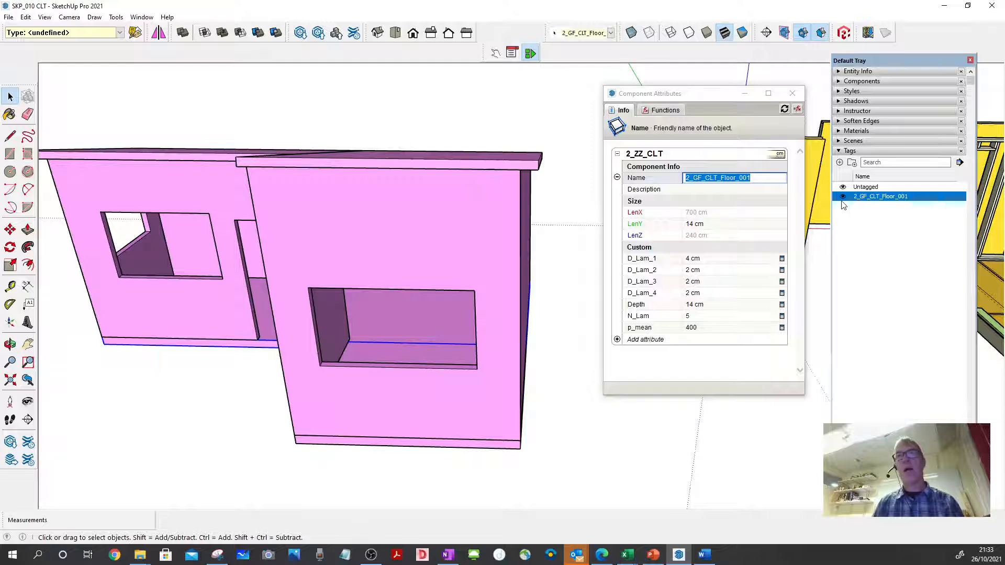
left_click(843, 196)
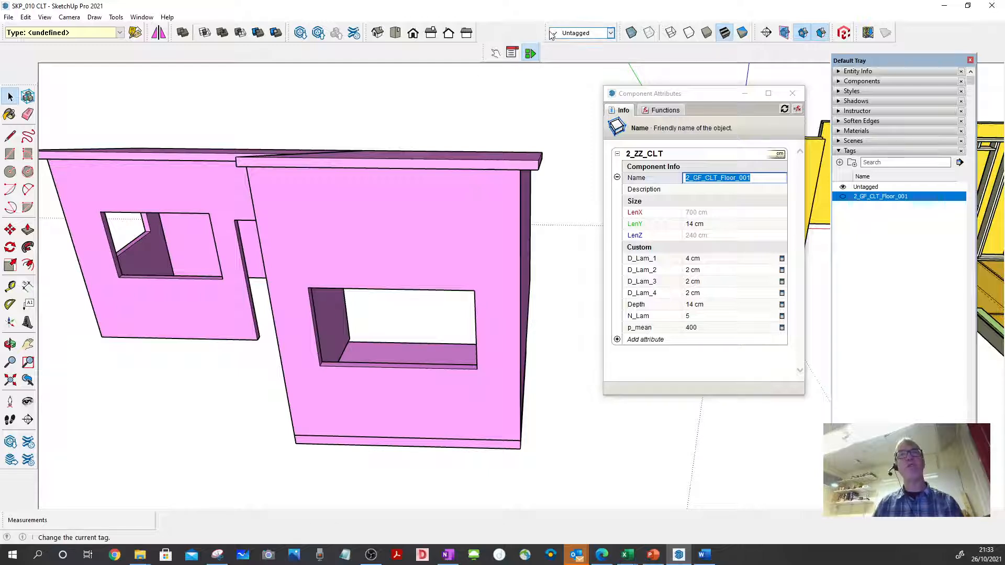
- Undock and close the Tags toolbar, and turn it back on and dock it beside the Styles toolbar
left_click_drag(545, 30, 497, 102)
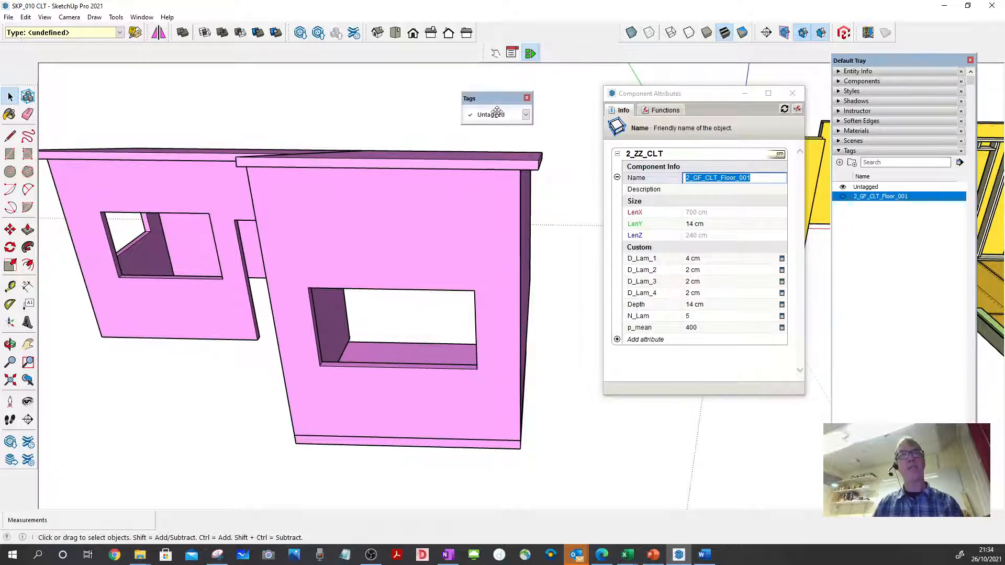
left_click(527, 98)
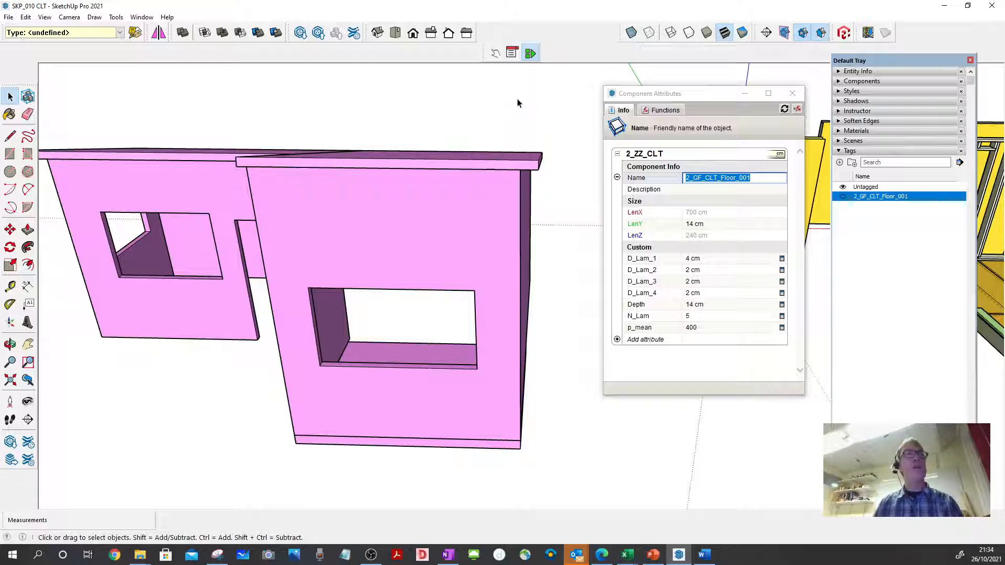
left_click(44, 17)
left_click(58, 30)
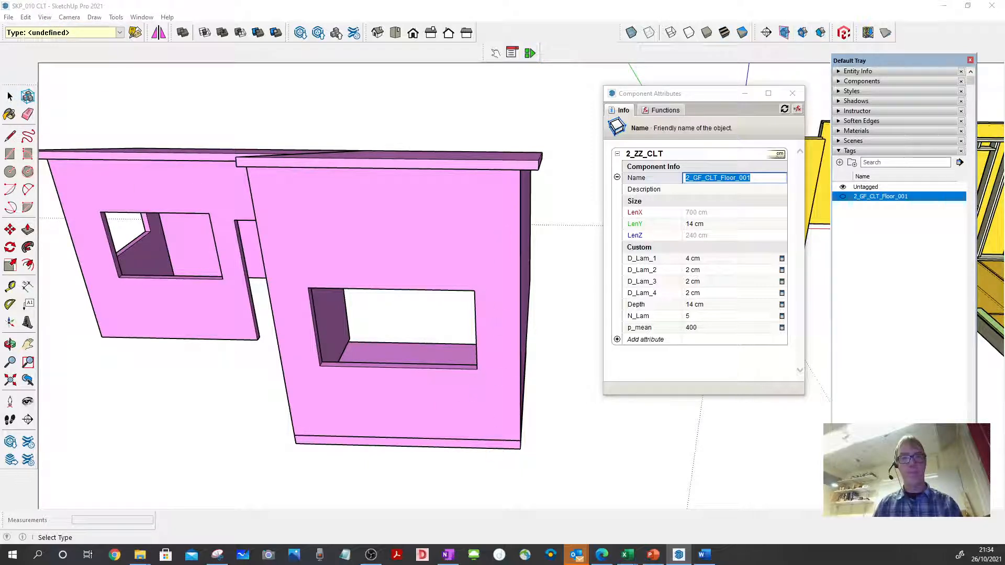
left_click_drag(519, 296, 450, 157)
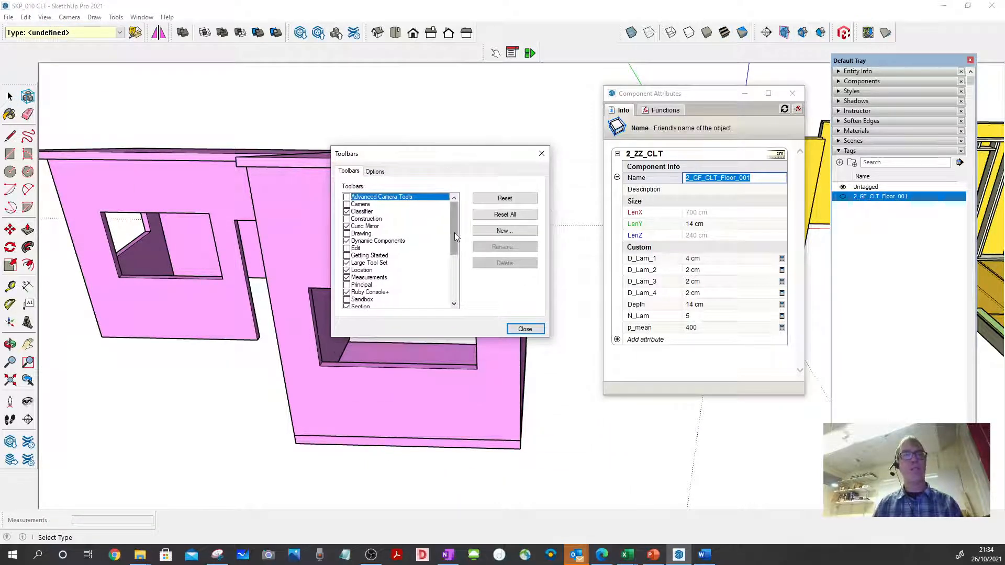
scroll(455, 232, "down", 3)
left_click(347, 278)
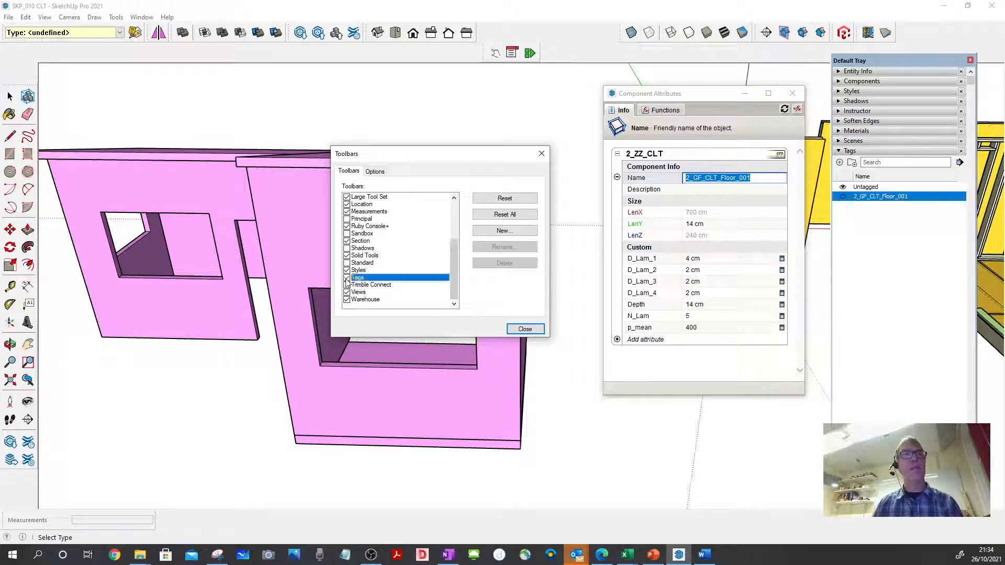
left_click(347, 278)
left_click(523, 328)
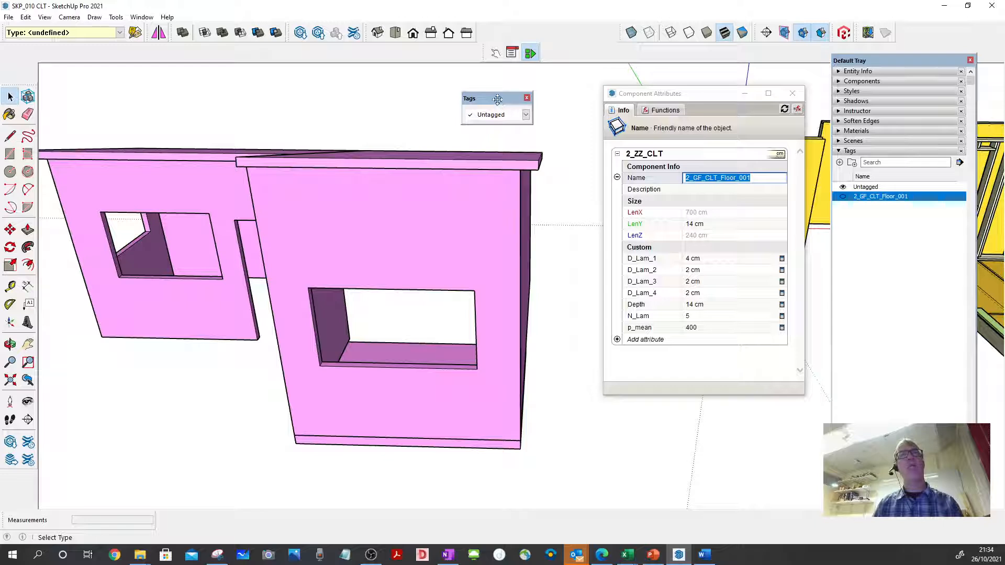
left_click_drag(497, 99, 581, 19)
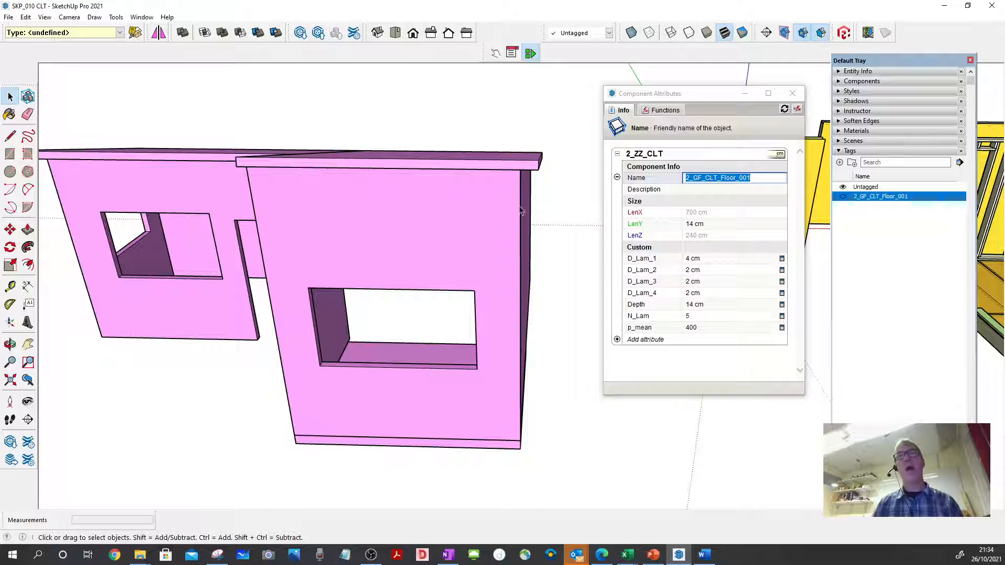
- Copy the name of the remaining floor panel, seen through the window opening, and create a tag named 2_GF_CLT_Floor_002
left_click(382, 360)
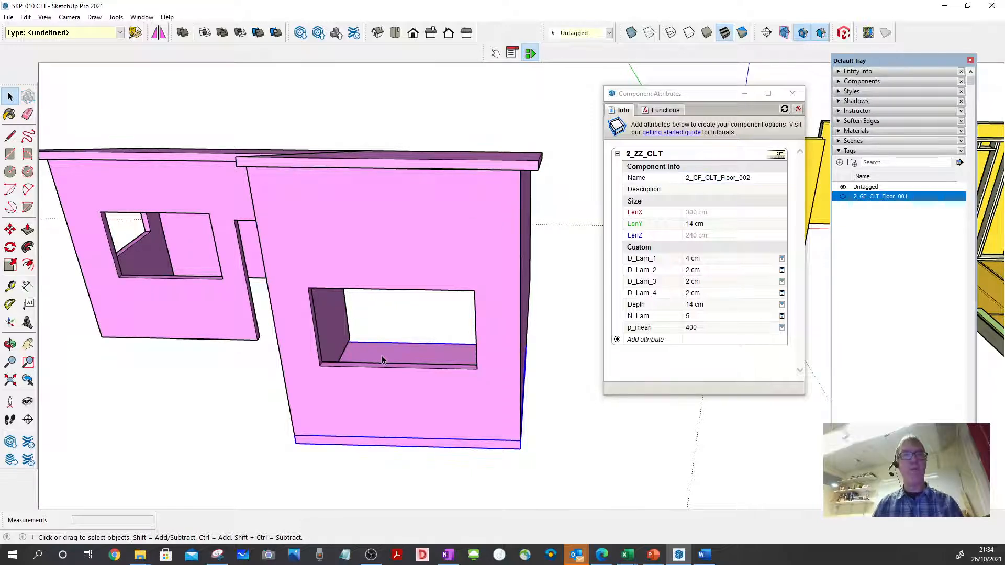
left_click(756, 179)
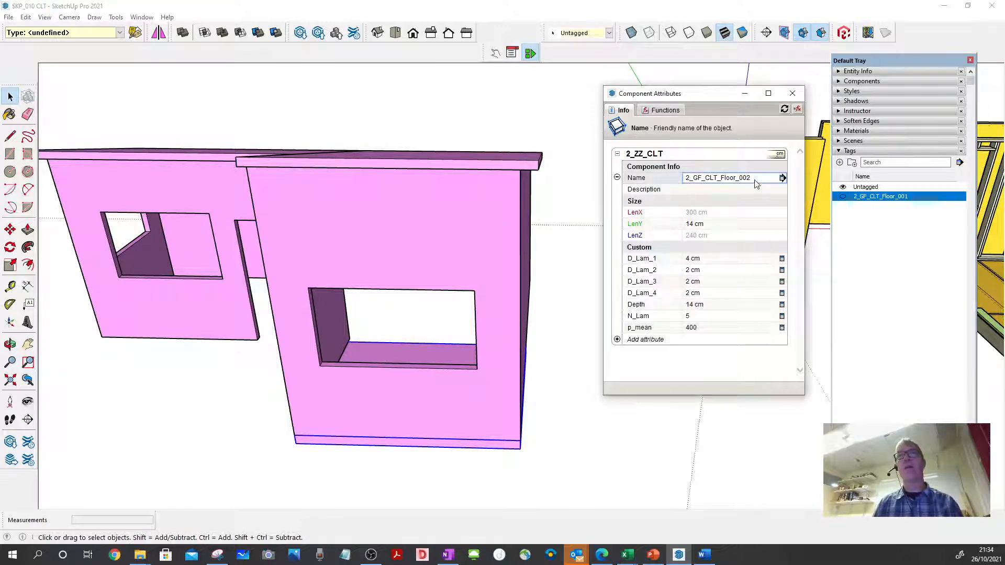
double_click(755, 179)
key("ctrl+c")
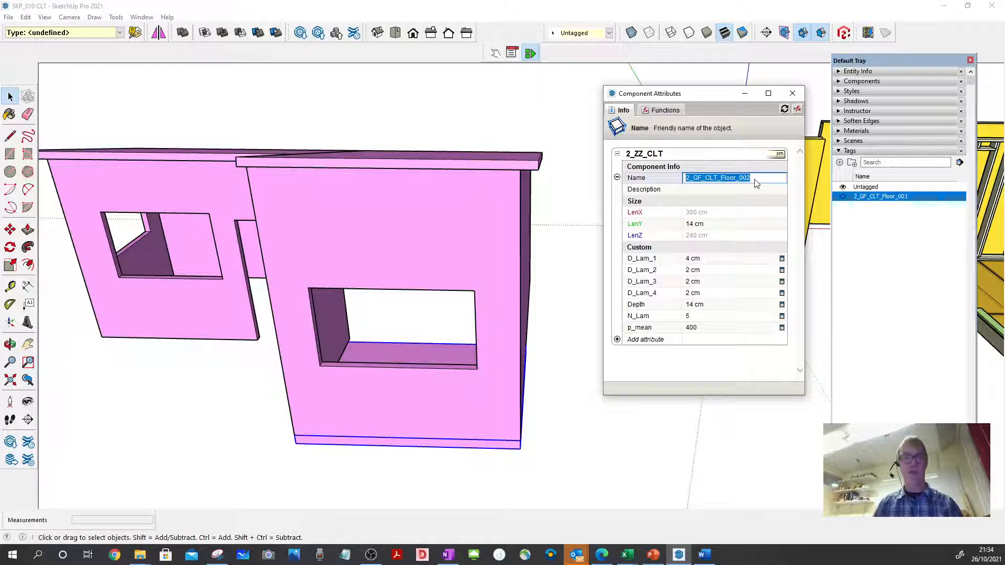
left_click(840, 162)
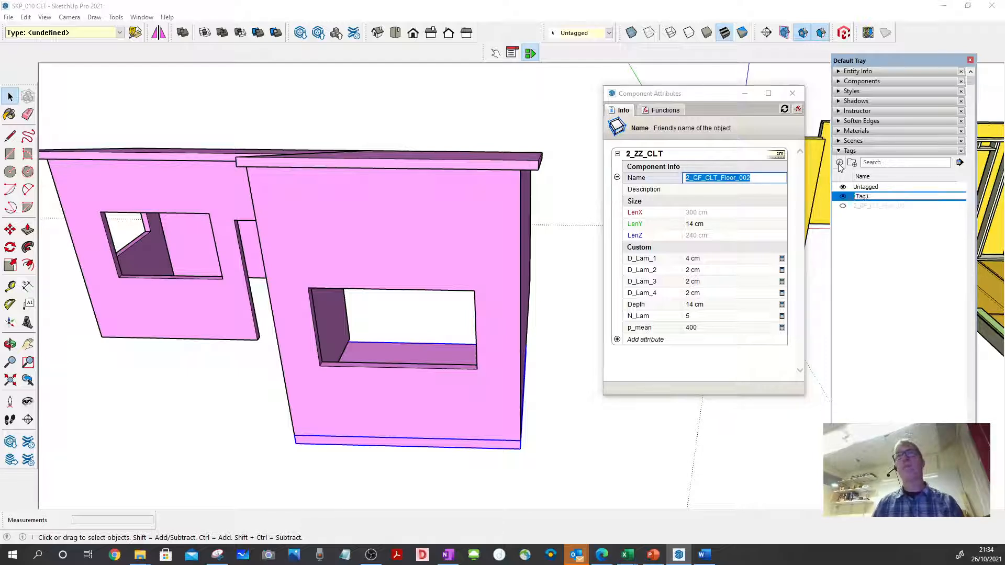
key("ctrl+v")
key("Return")
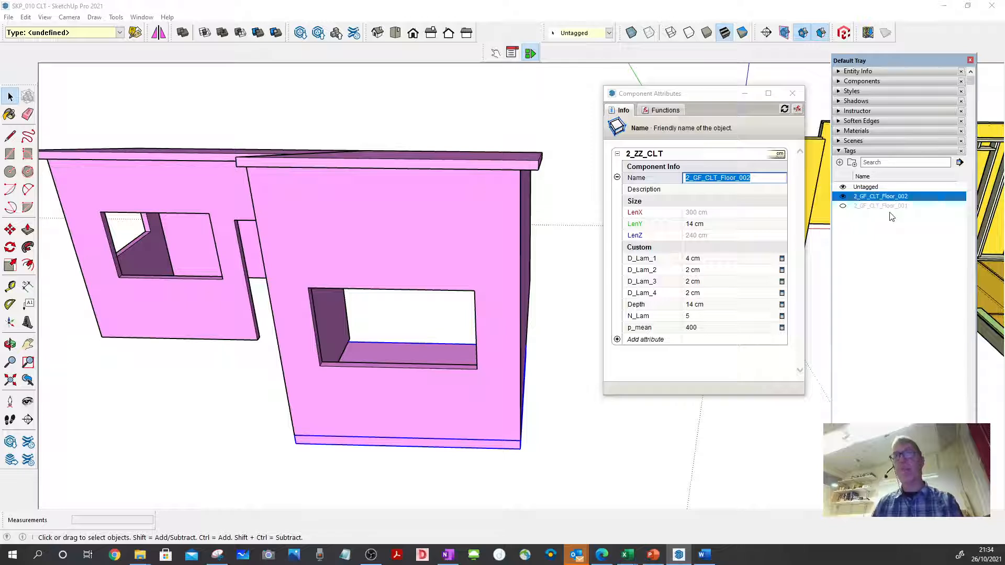
- Assign the selected floor panel to the tag 2_GF_CLT_Floor_002 and hide that tag
left_click(609, 33)
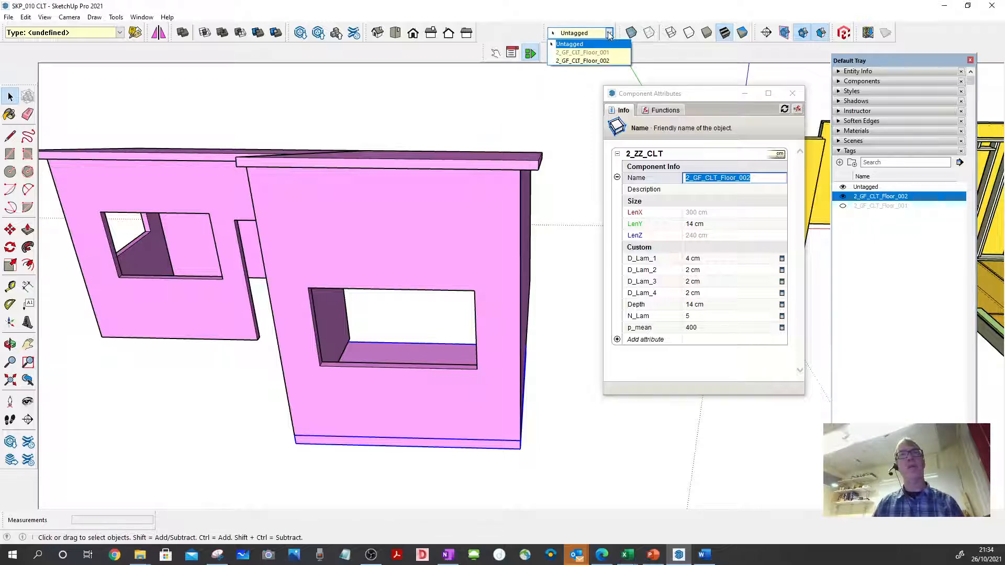
left_click(607, 61)
left_click(842, 197)
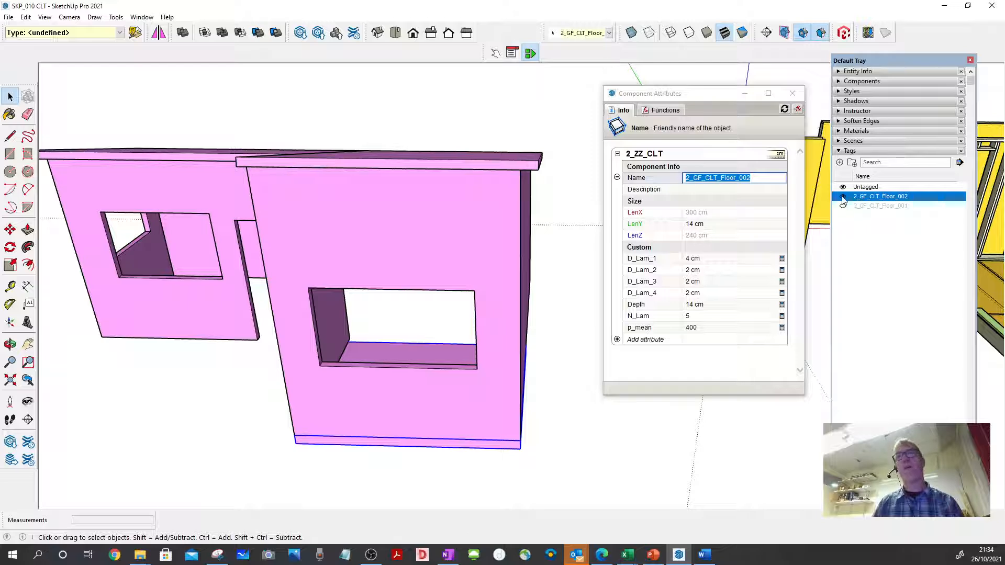
- Copy the name of the 700 cm long wall panel and create a tag named 2_GF_CLT_Wall_001
mouse_move(444, 280)
middle_mouse_down()
mouse_move(451, 297)
mouse_move(434, 282)
middle_mouse_up()
left_click(432, 279)
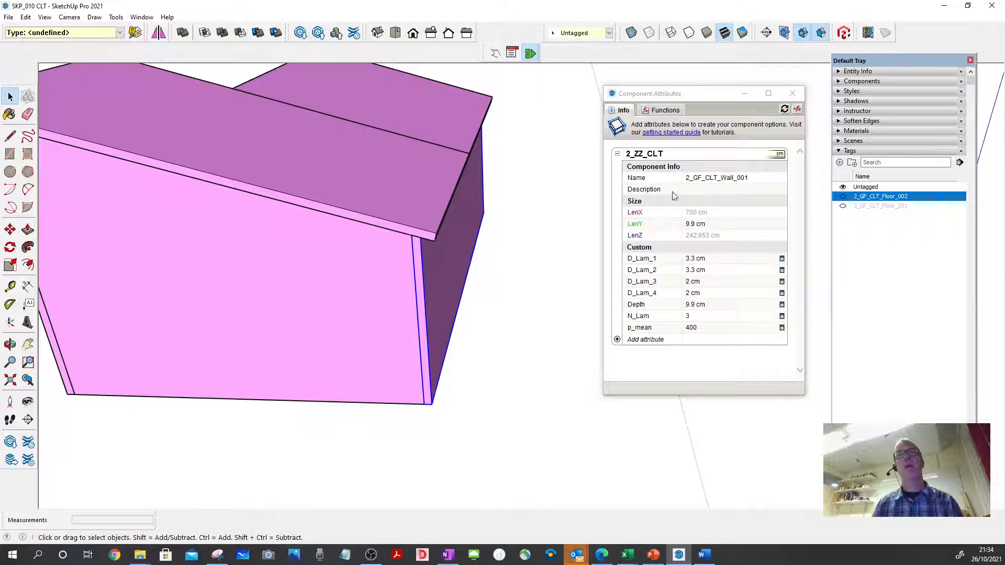
left_click(744, 178)
double_click(744, 178)
key("ctrl+c")
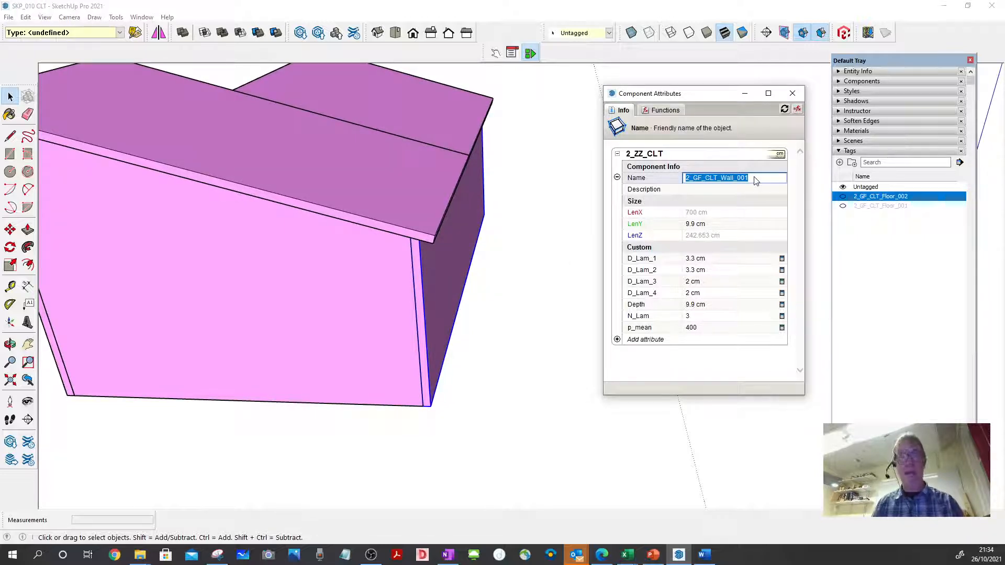
left_click(840, 163)
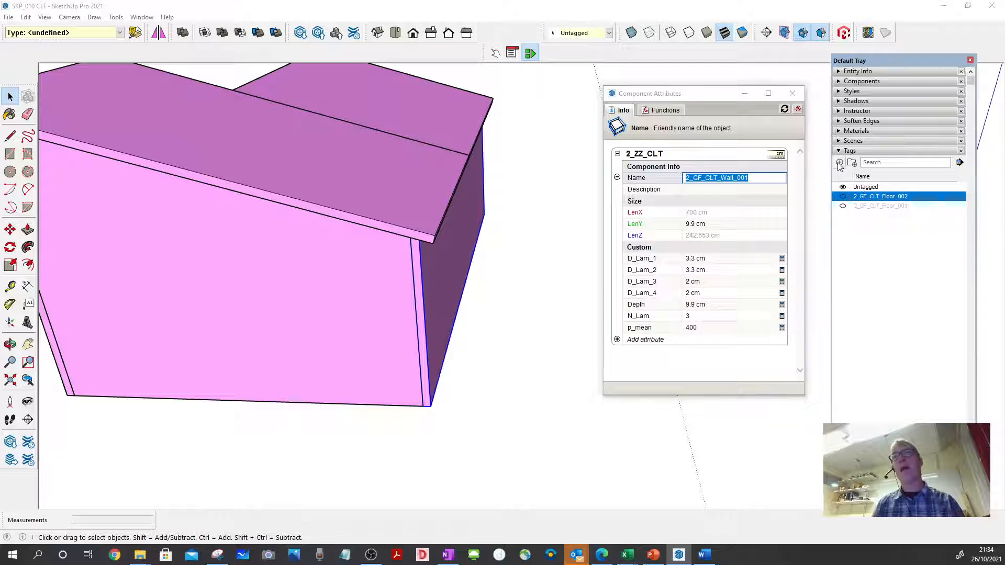
key("ctrl+v")
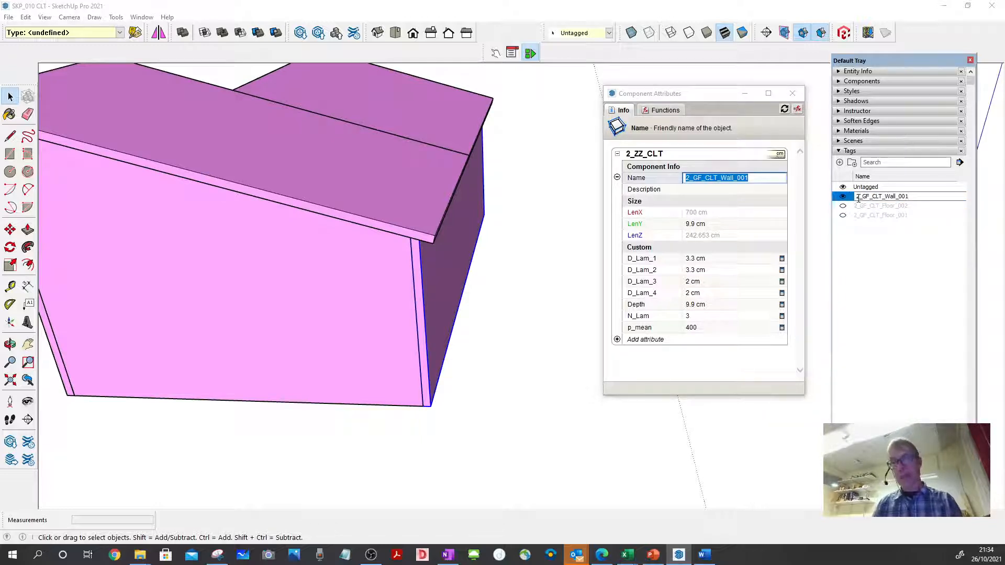
key("Return")
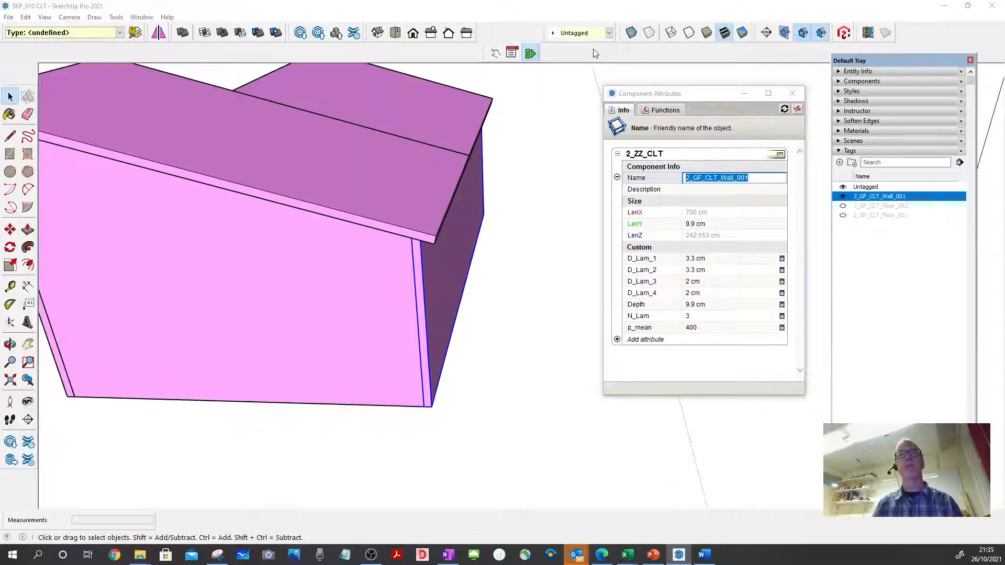
- Assign the selected long wall to the tag 2_GF_CLT_Wall_001 and hide that tag
left_click(609, 34)
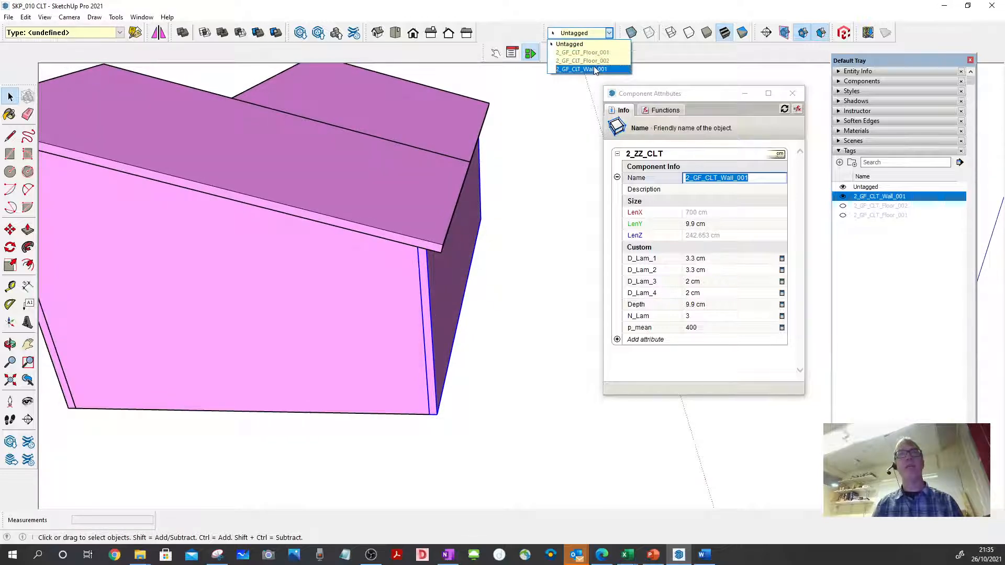
left_click(591, 66)
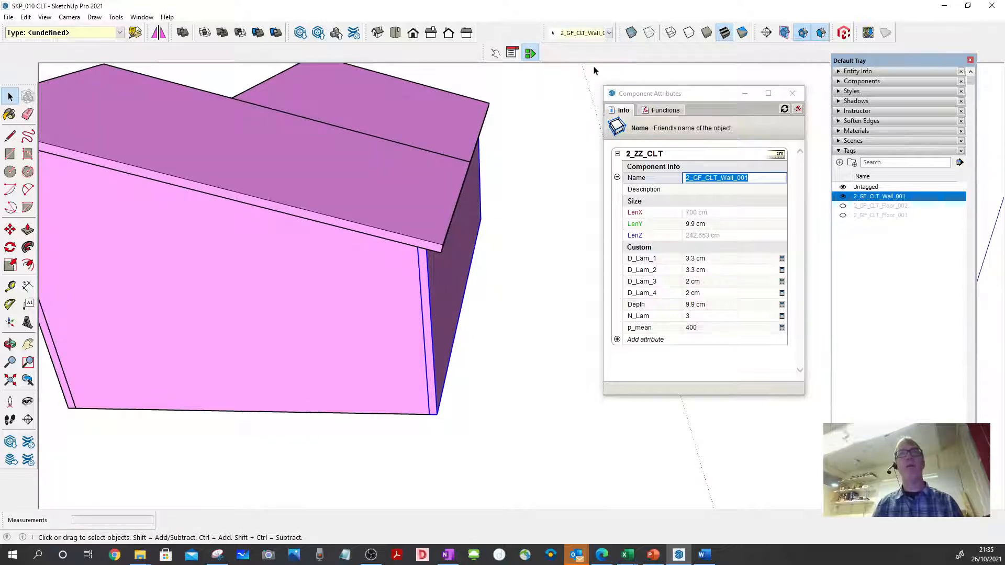
left_click(842, 196)
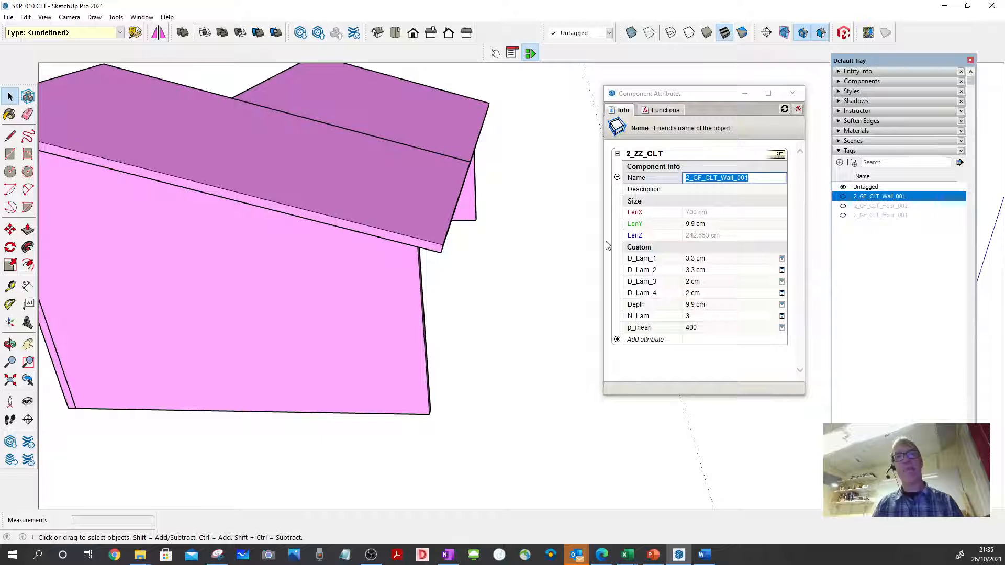
- Copy the name of the large end wall panel beneath the roof and create a tag named 2_GF_CLT_Wall_002
scroll(527, 276, "down", 4)
left_click(466, 302)
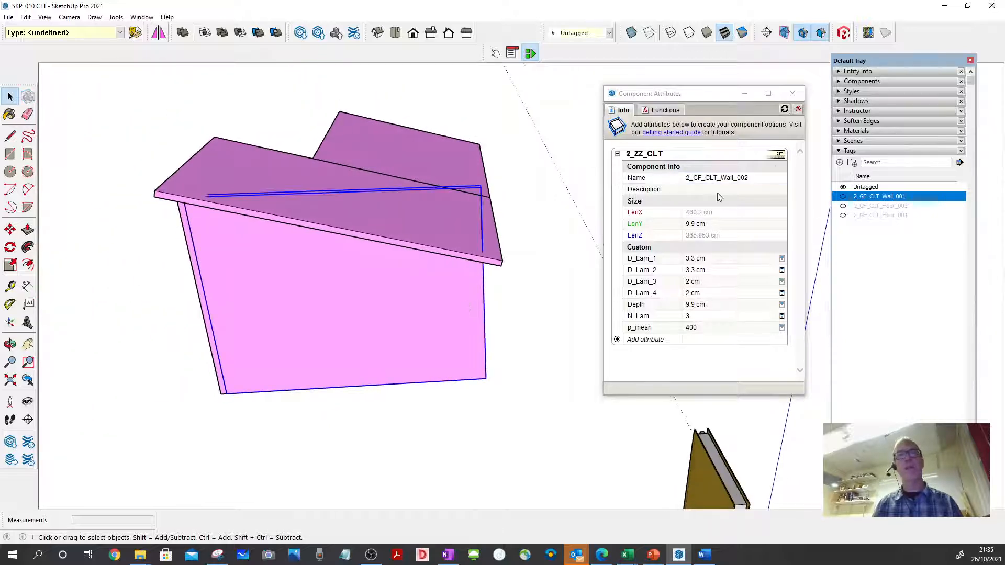
left_click(759, 182)
key("ctrl+c")
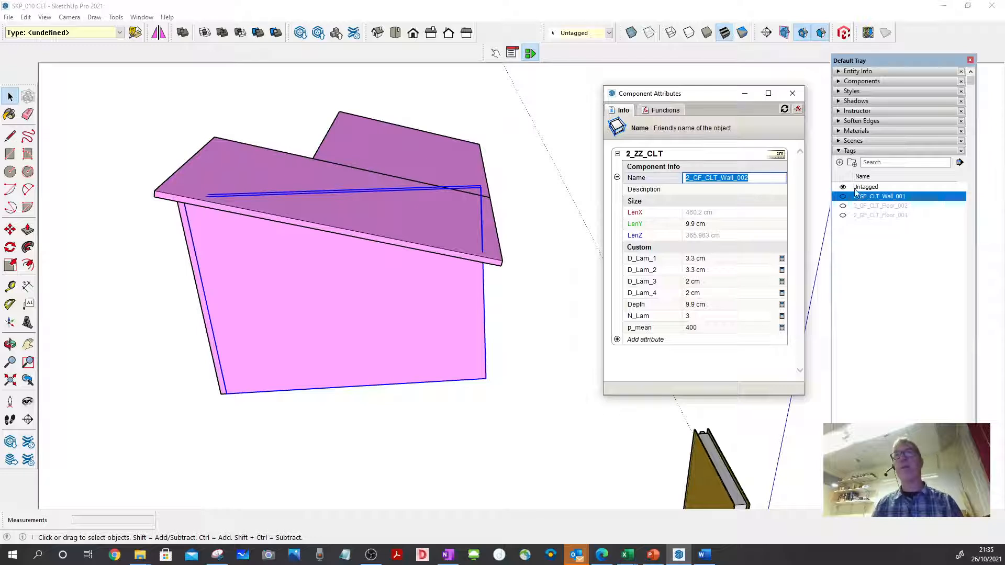
left_click(839, 162)
key("ctrl+v")
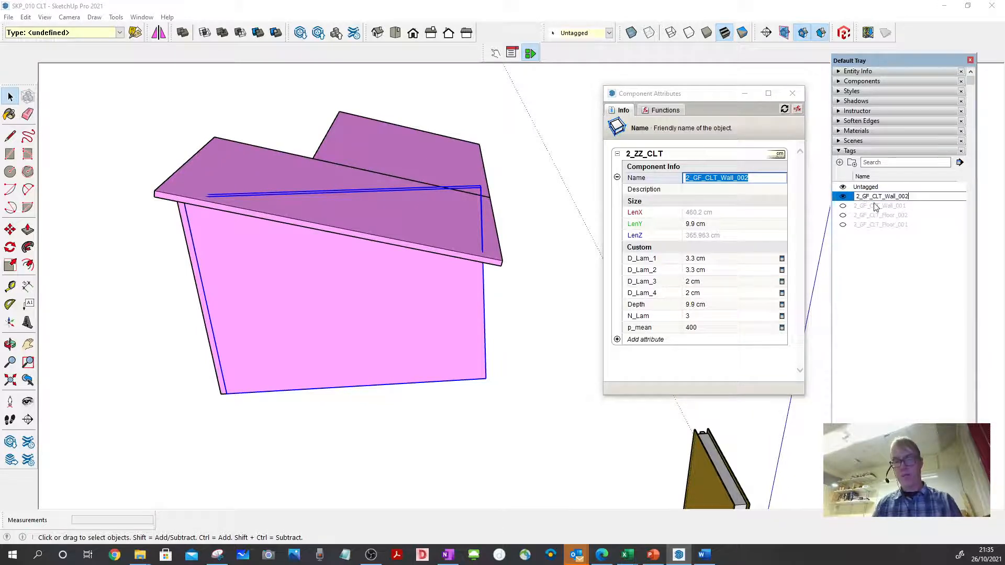
key("Return")
- Assign the selected end wall to the tag 2_GF_CLT_Wall_002 and hide that tag
left_click(609, 33)
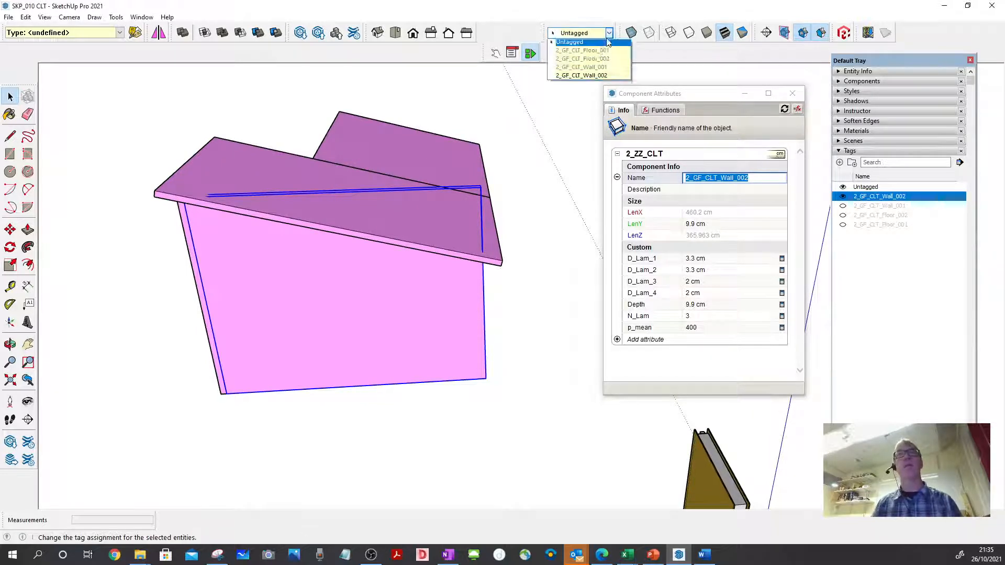
left_click(581, 75)
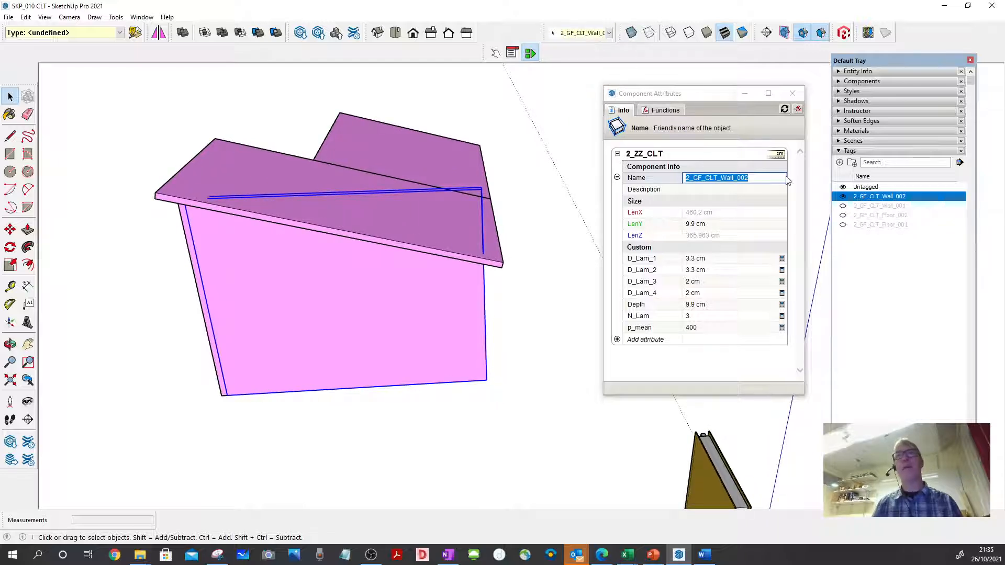
left_click(842, 197)
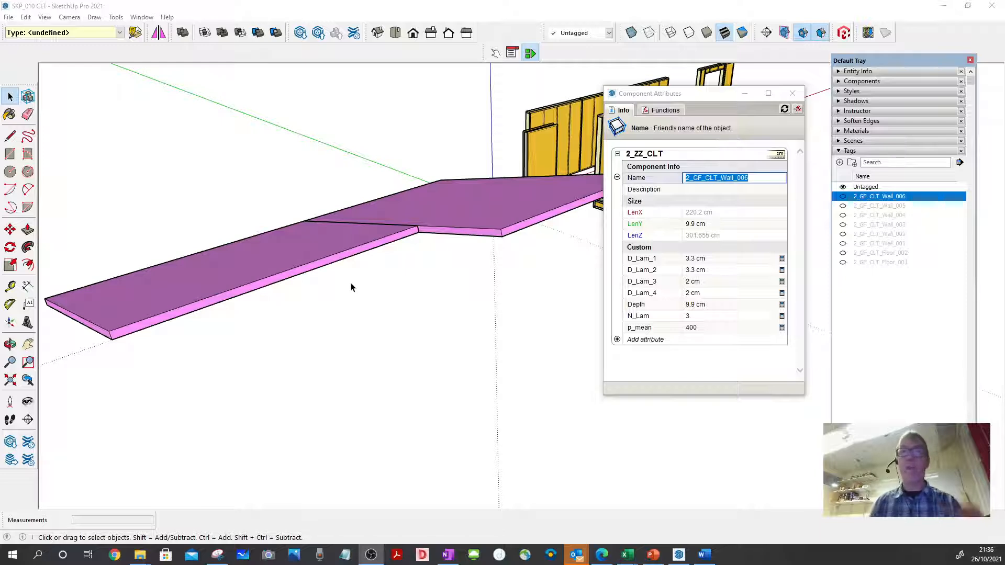
- Copy the name of the 320 cm wide roof panel, the one farther back, and create a tag named 2_GF_CLT_Roof_001
left_click(564, 213)
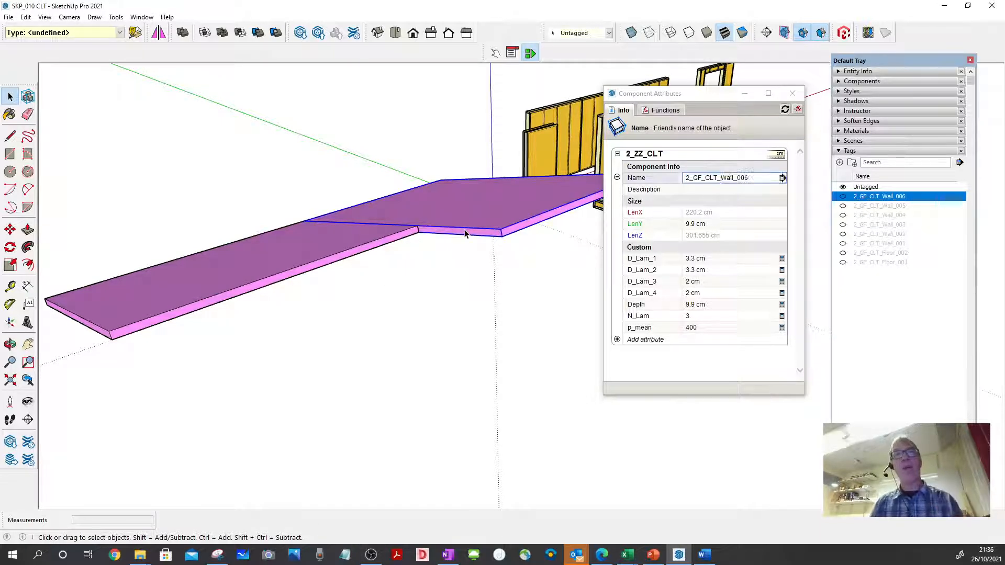
left_click(742, 181)
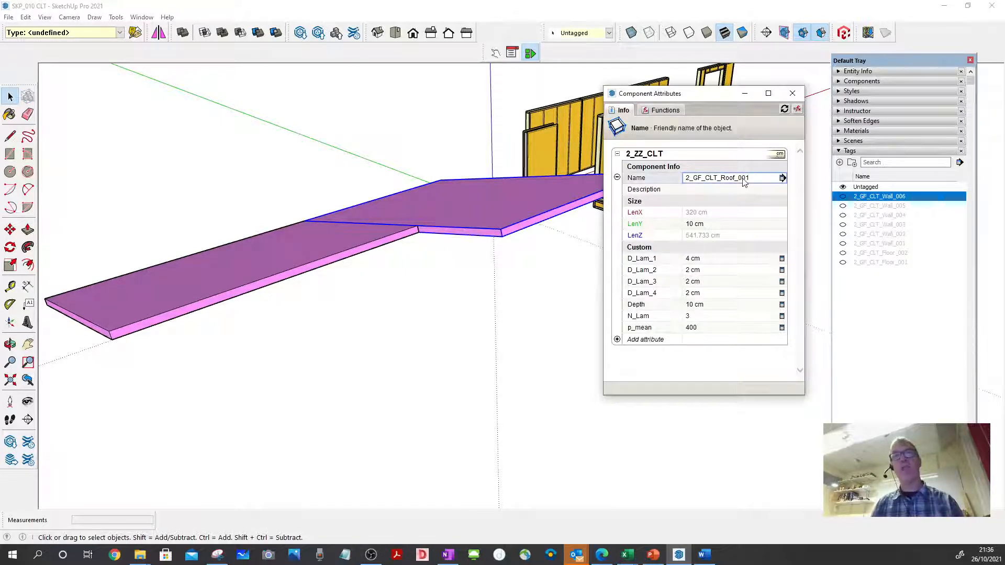
left_click(744, 180)
double_click(744, 178)
triple_click(743, 178)
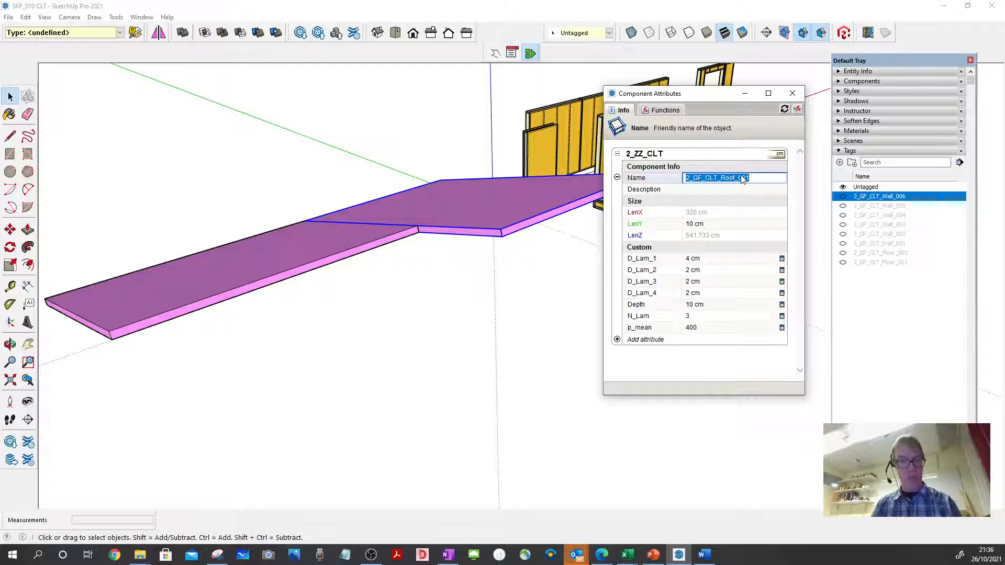
key("ctrl+c")
left_click(840, 162)
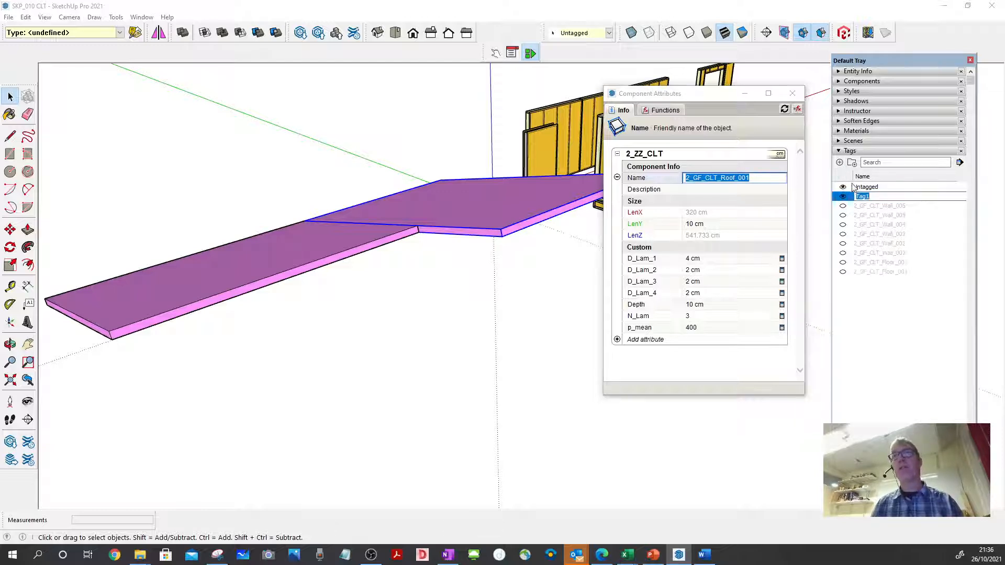
key("ctrl+v")
key("Return")
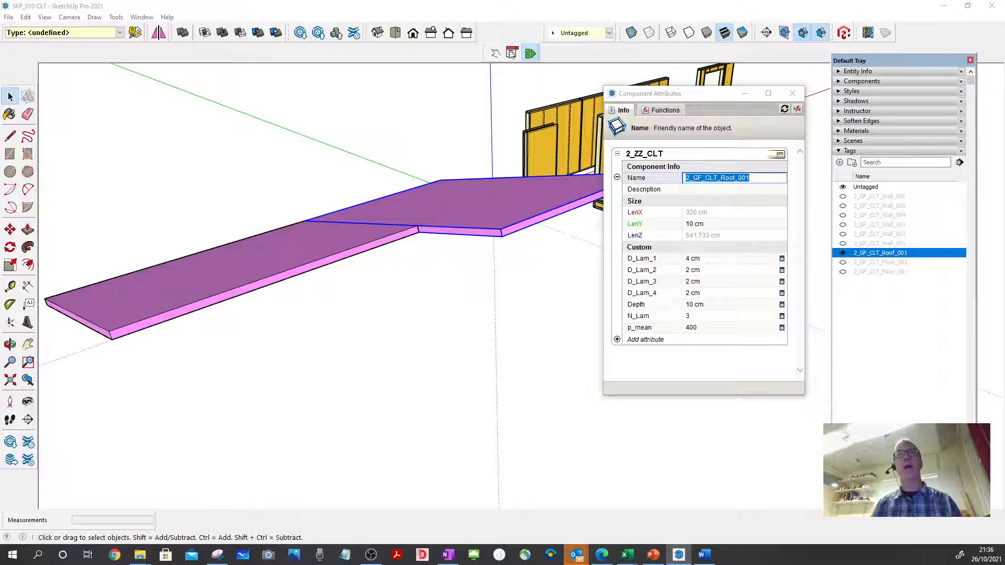
- Assign the selected roof panel to the tag 2_GF_CLT_Roof_001 and hide that tag
left_click(608, 33)
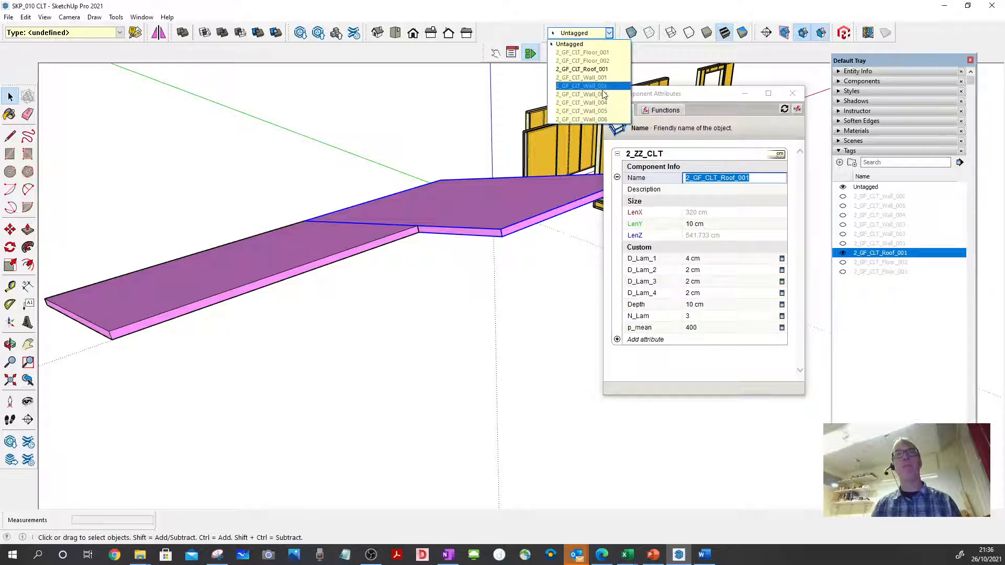
left_click(602, 69)
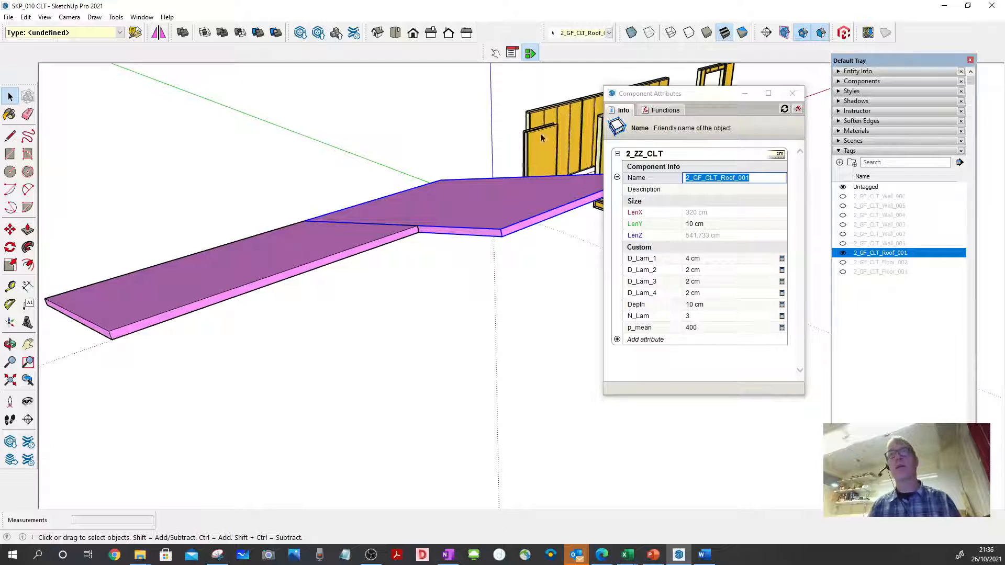
left_click(843, 254)
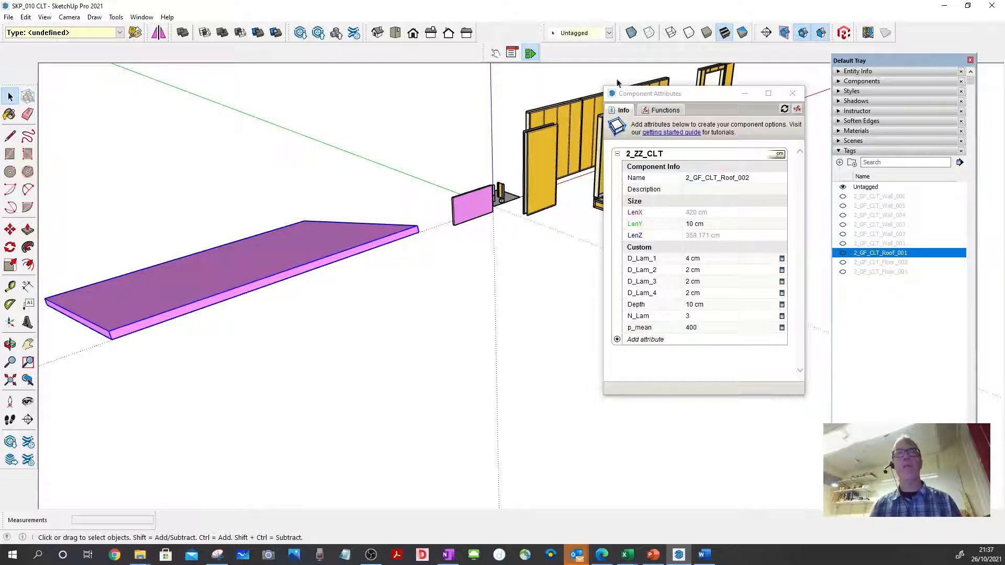
- Copy the name of the remaining roof panel and create a tag named 2_GF_CLT_Roof_002
left_click(721, 178)
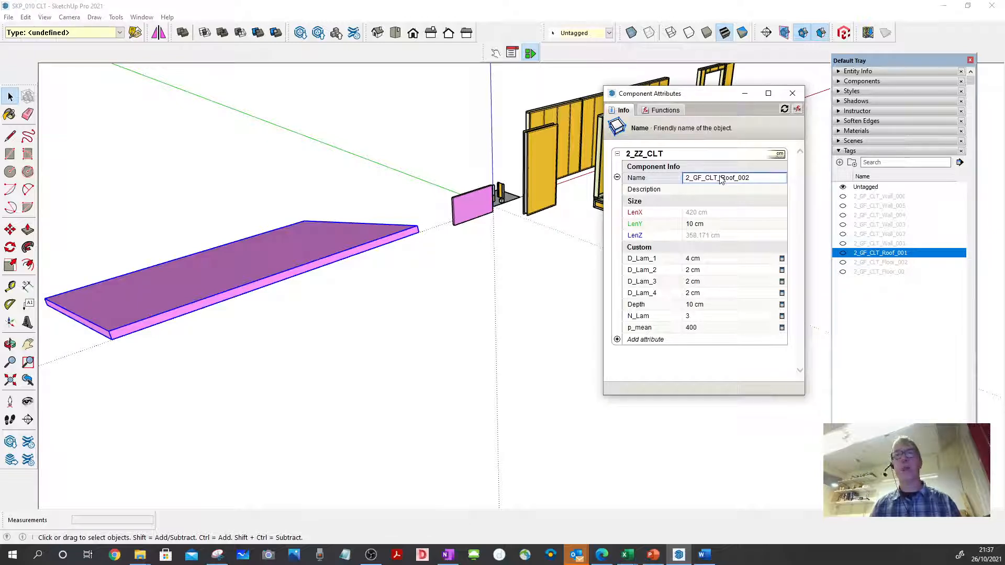
double_click(722, 179)
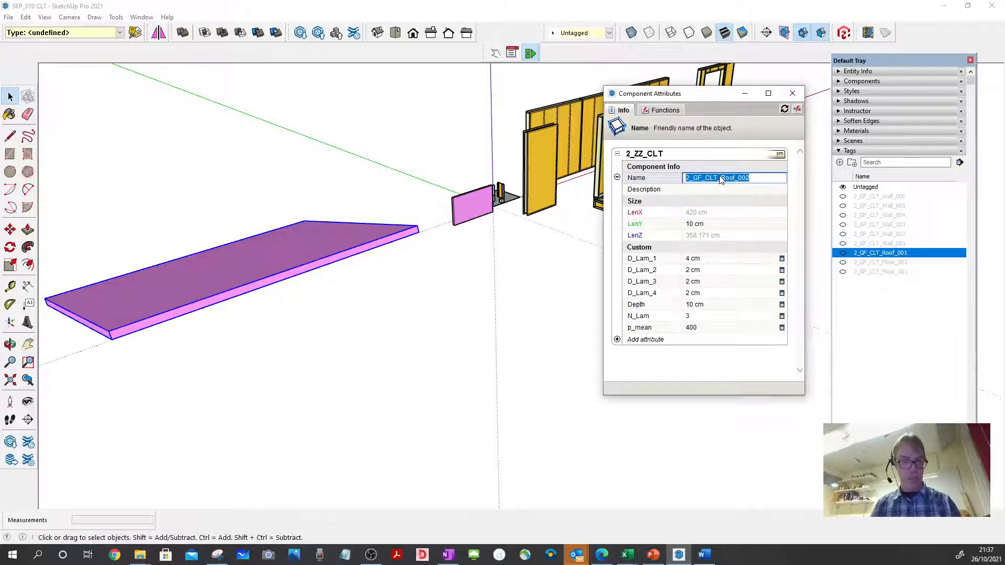
left_click(840, 163)
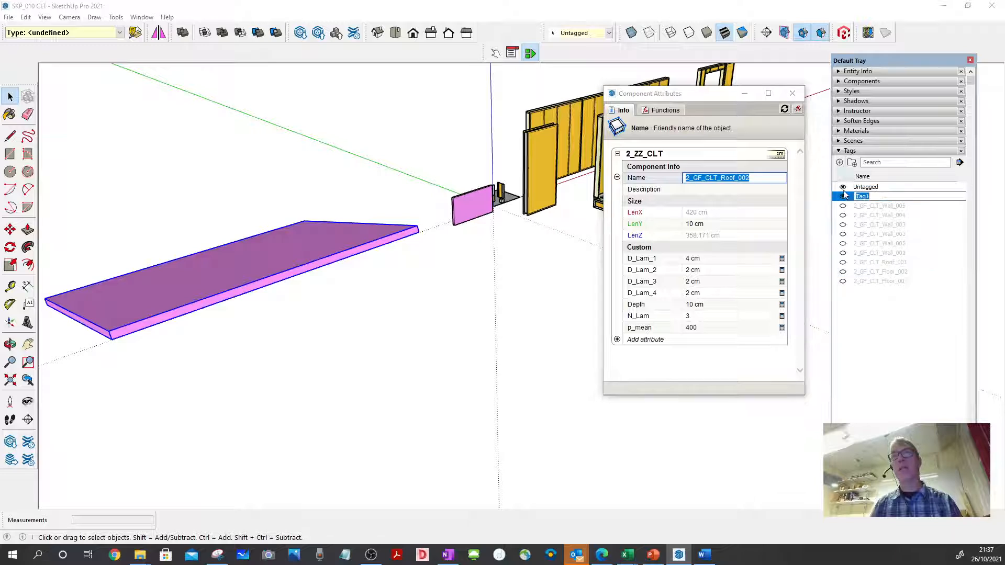
key("ctrl+v")
key("Return")
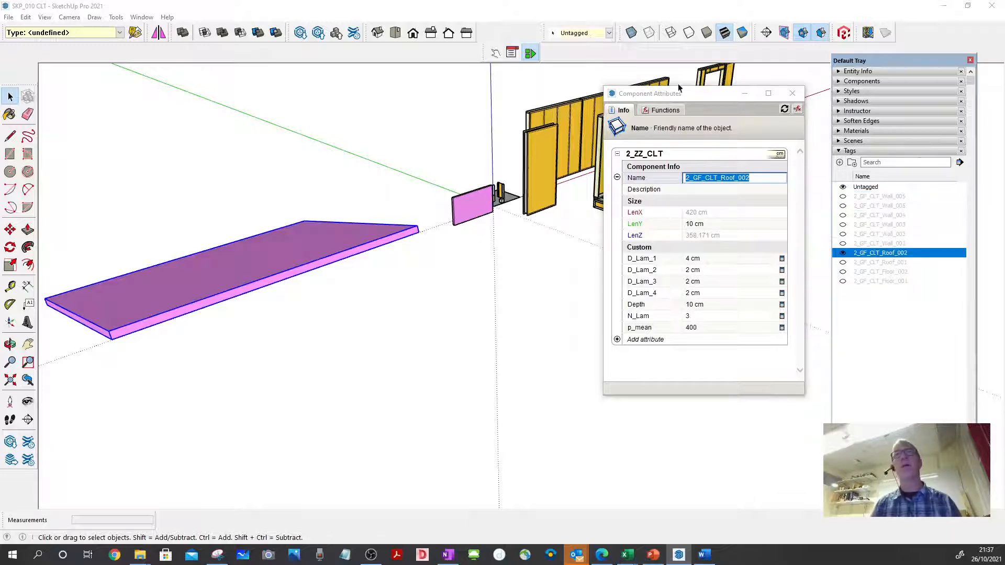
- Assign the remaining roof panel to the tag 2_GF_CLT_Roof_002 and hide that tag
left_click(608, 34)
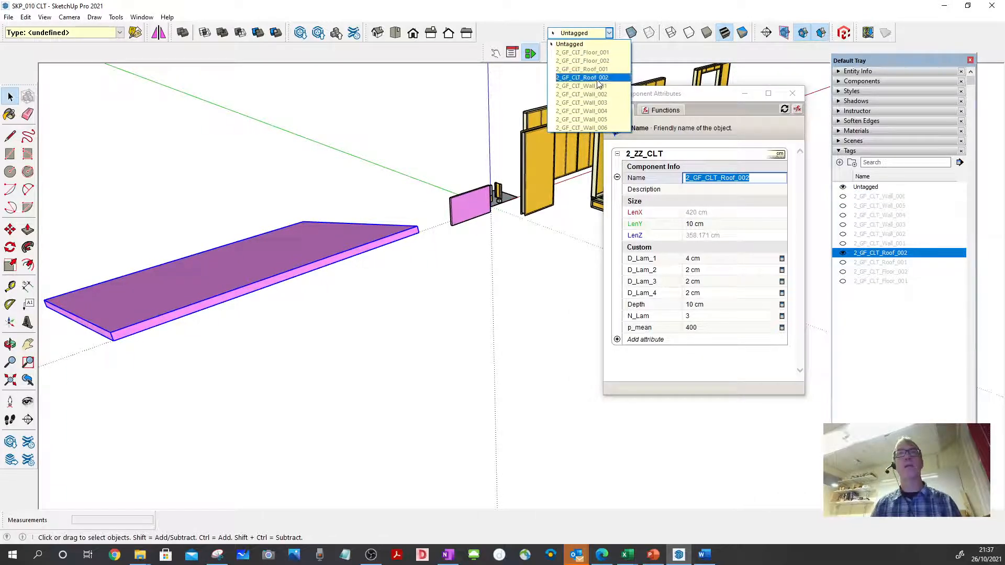
left_click(576, 98)
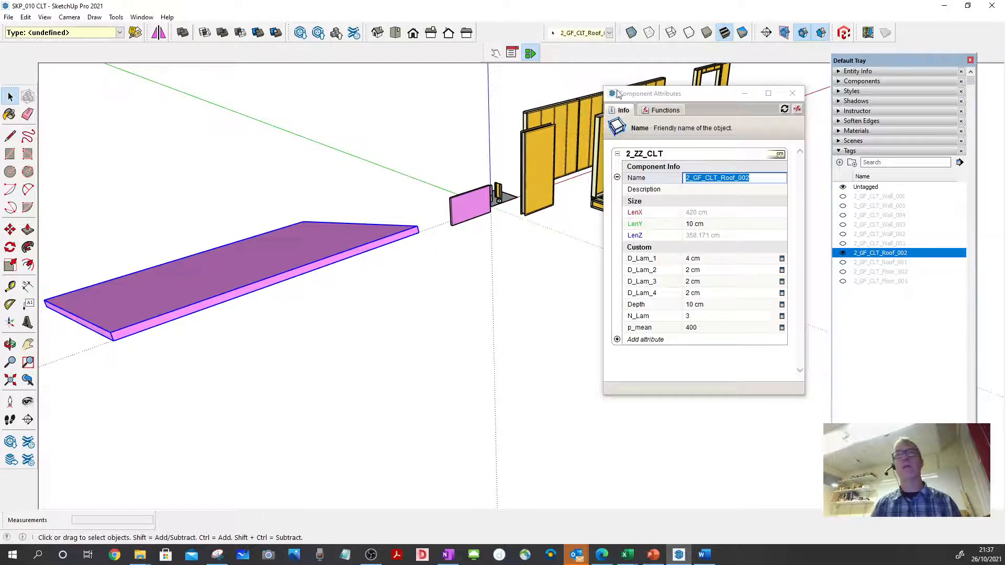
left_click(844, 254)
- Make all six wall tags, 2_GF_CLT_Wall_001 to 2_GF_CLT_Wall_006, visible again
middle_click_drag(576, 296, 241, 260)
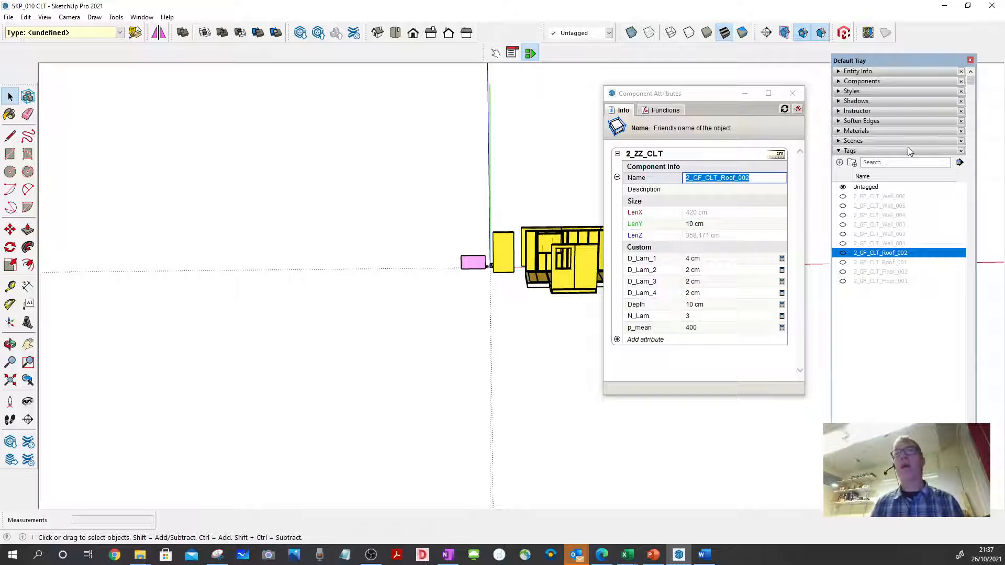
left_click(843, 197)
left_click(843, 206)
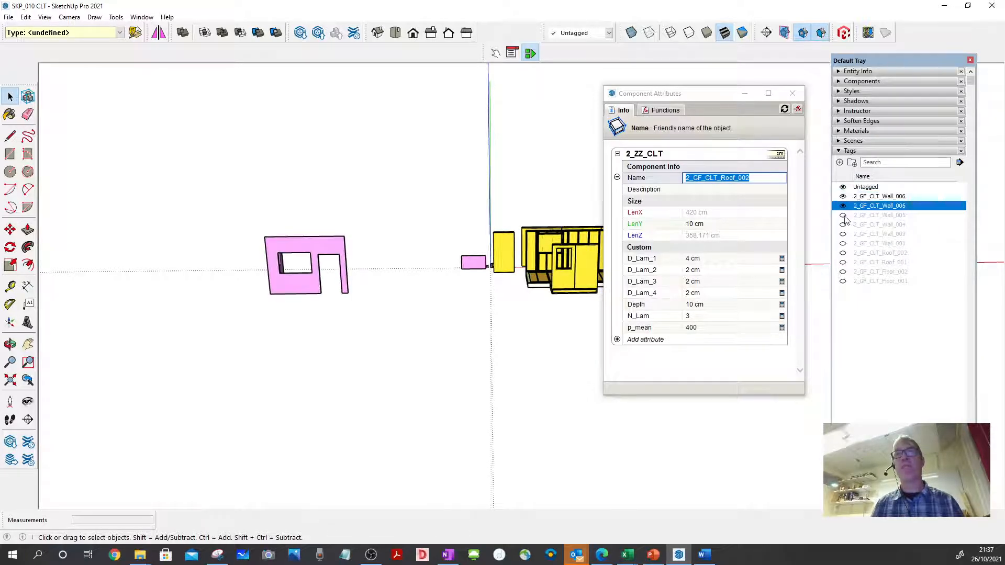
left_click(843, 215)
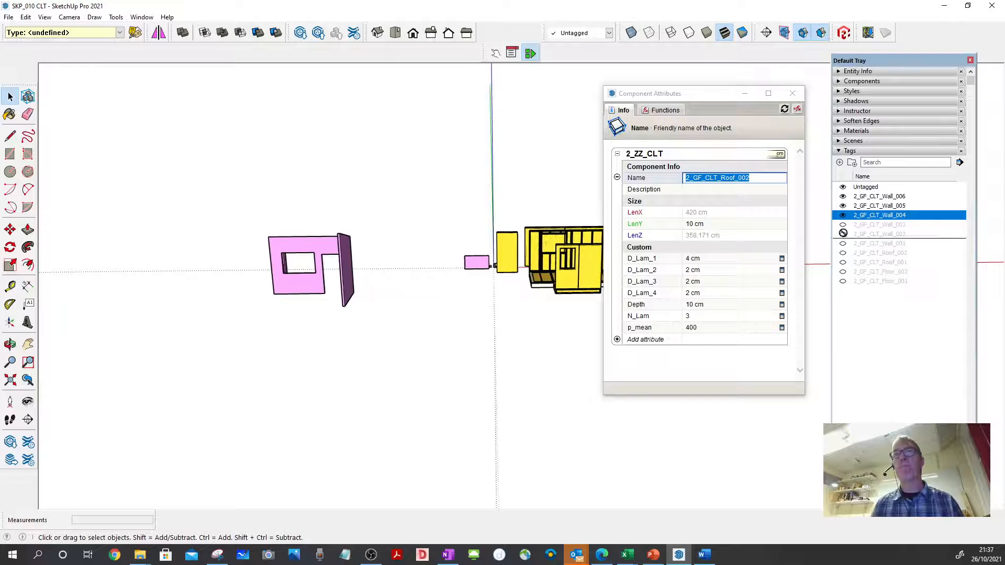
left_click(843, 225)
left_click(842, 225)
left_click(842, 233)
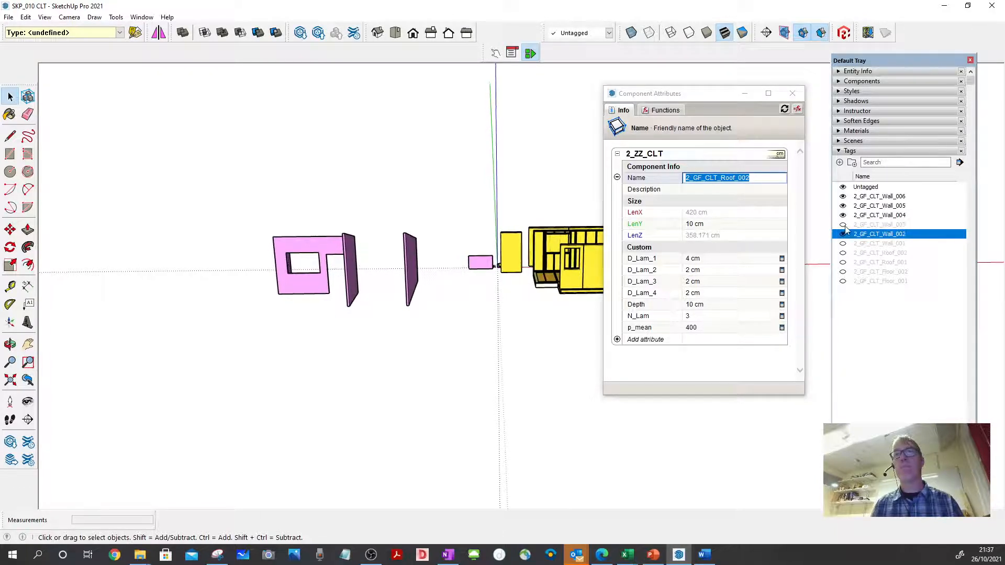
left_click(842, 224)
left_click(843, 243)
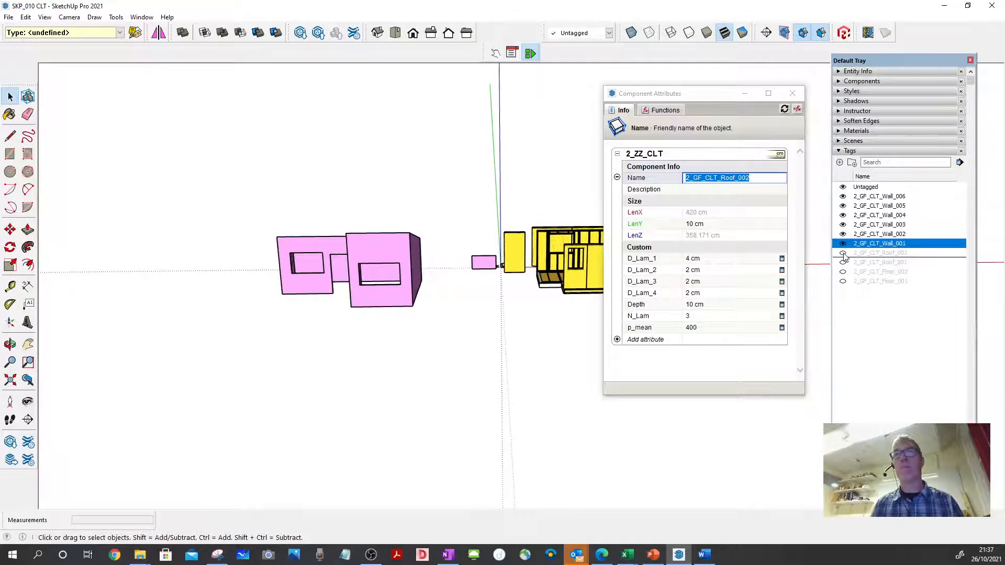
- Make the tags 2_GF_CLT_Roof_001, 2_GF_CLT_Roof_002, 2_GF_CLT_Floor_001 and 2_GF_CLT_Floor_002 visible again to show the complete house
left_click(843, 253)
left_click(842, 263)
left_click(843, 271)
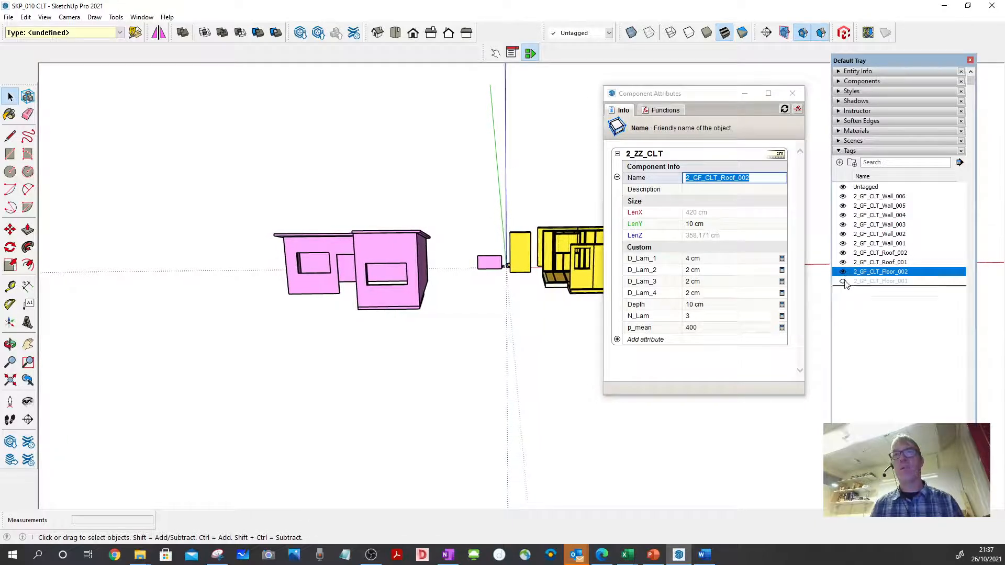
left_click(842, 281)
scroll(477, 268, "up", 6)
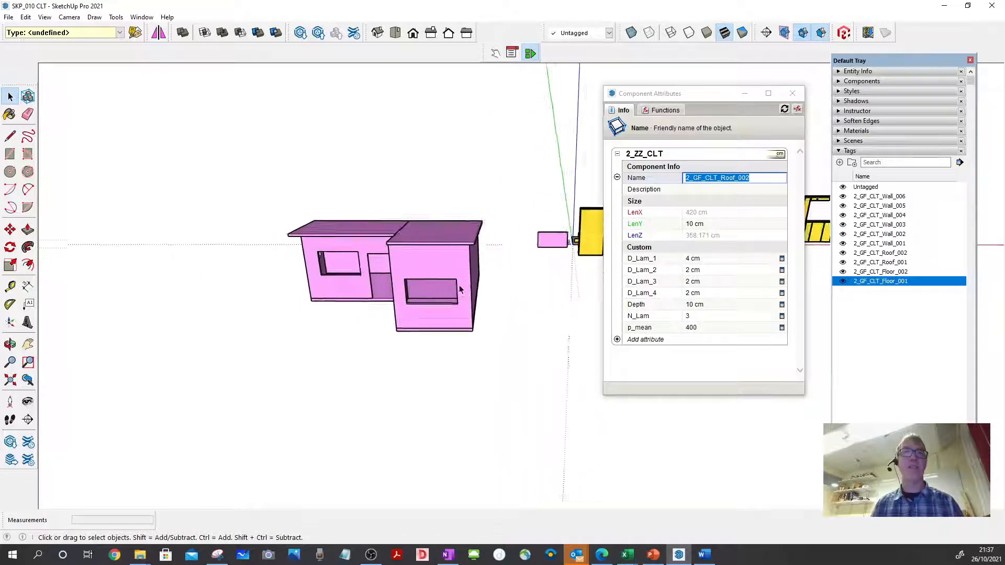
scroll(478, 263, "up", 5)
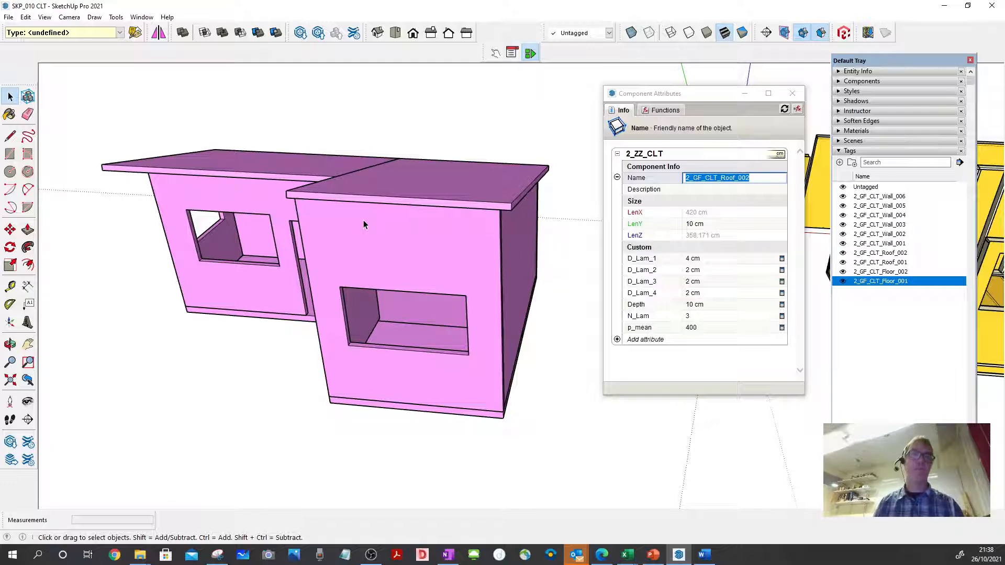
middle_click_drag(365, 225, 476, 231)
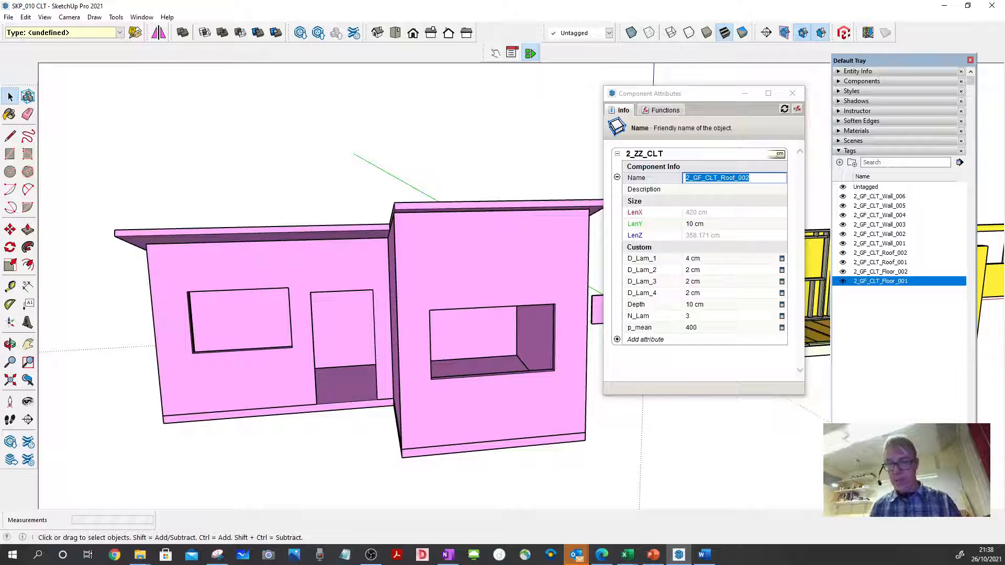